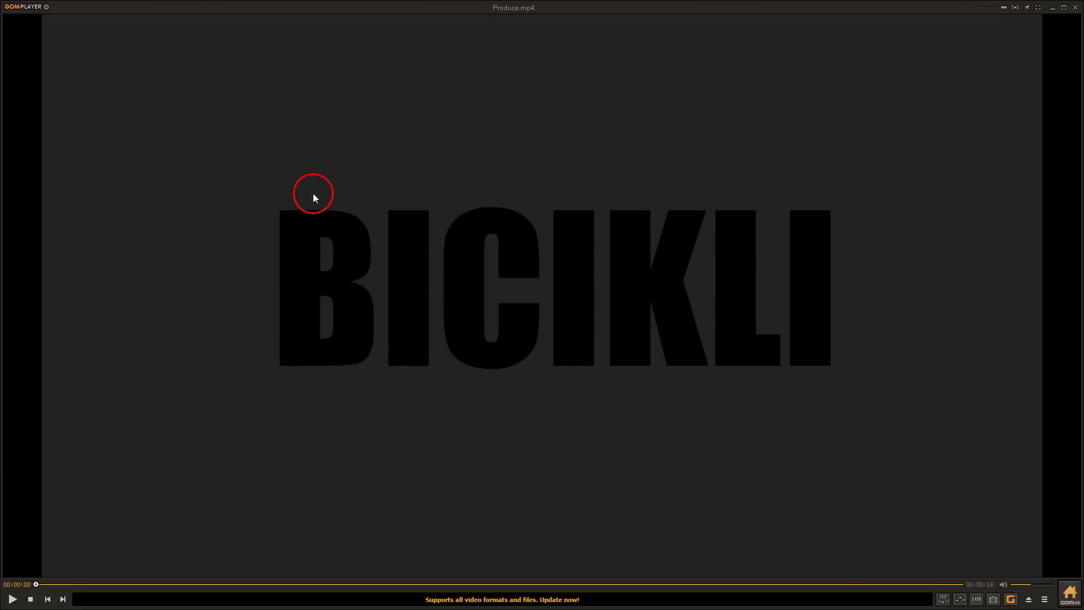
# Play the finished Produce.mp4 in GOM Player to see the BICIKLI result.
pyautogui.click(256, 248)
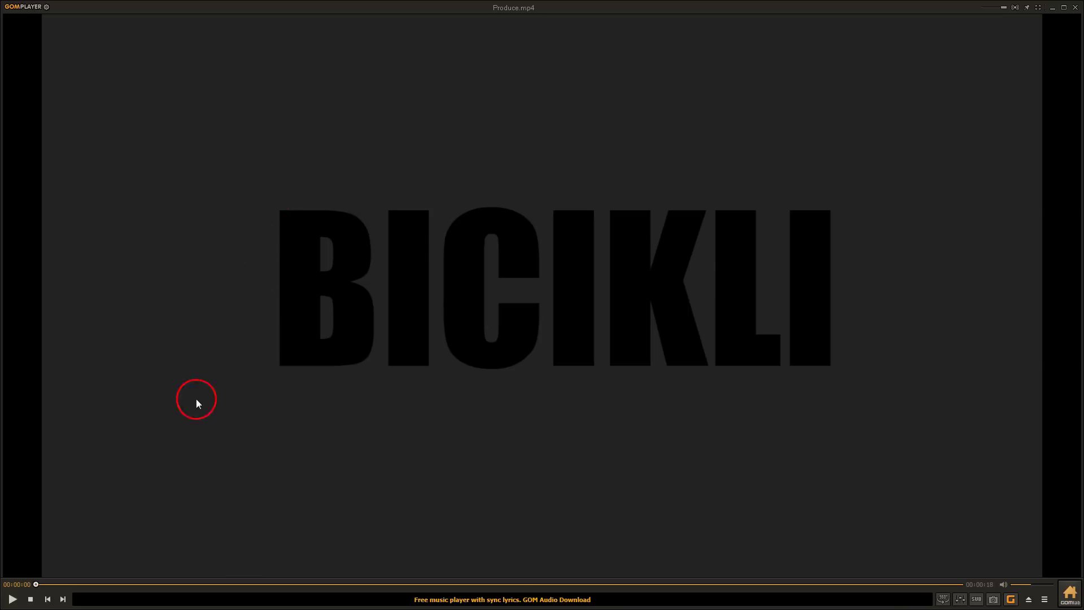
pyautogui.click(12, 598)
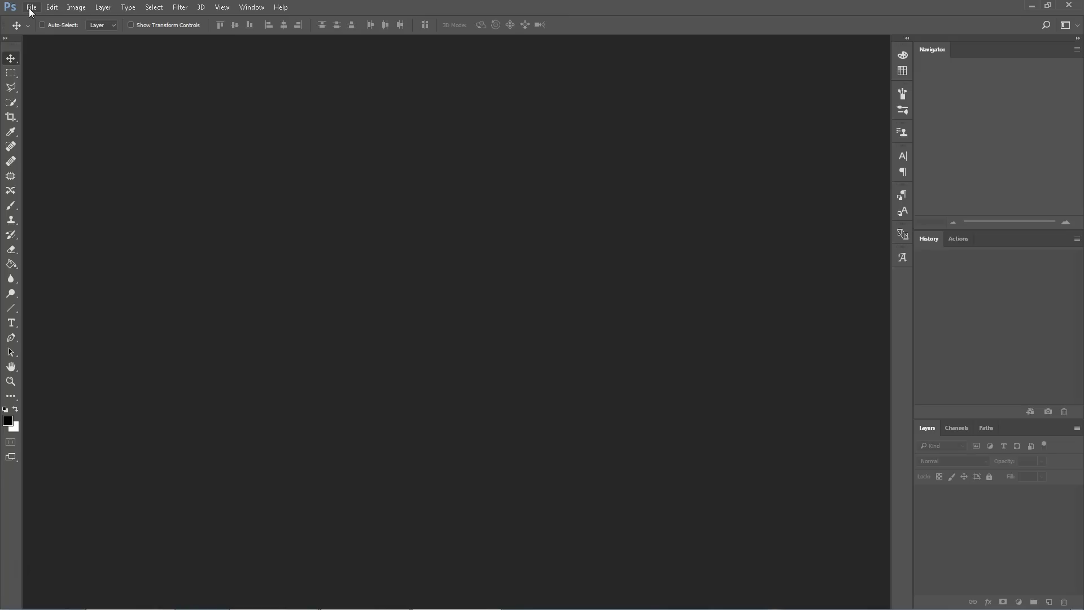
# Create a new 1920×1080 Photoshop document with Black background contents.
pyautogui.click(31, 7)
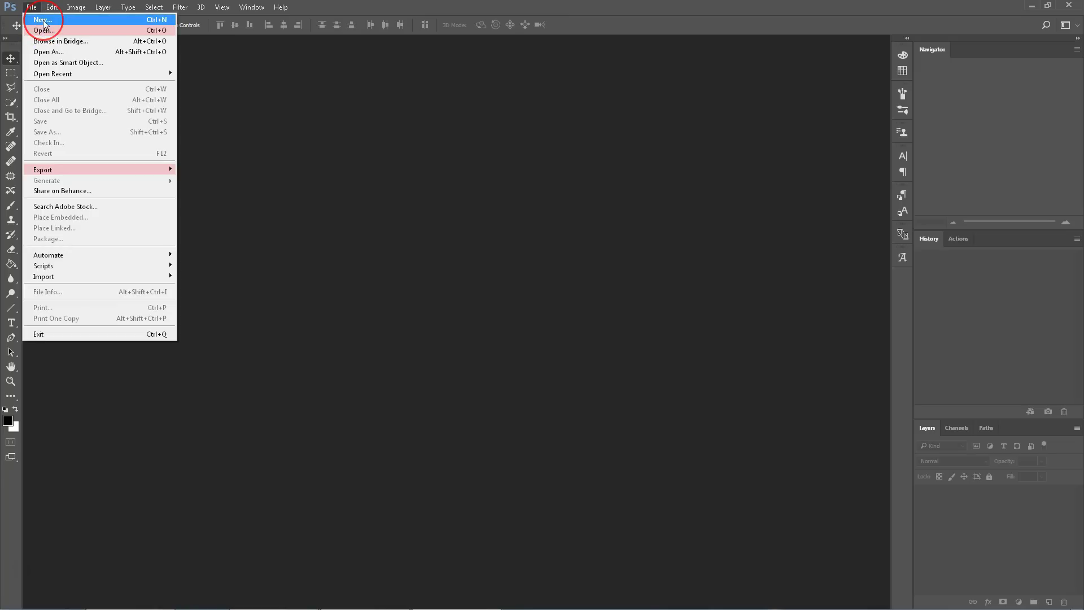
pyautogui.click(42, 20)
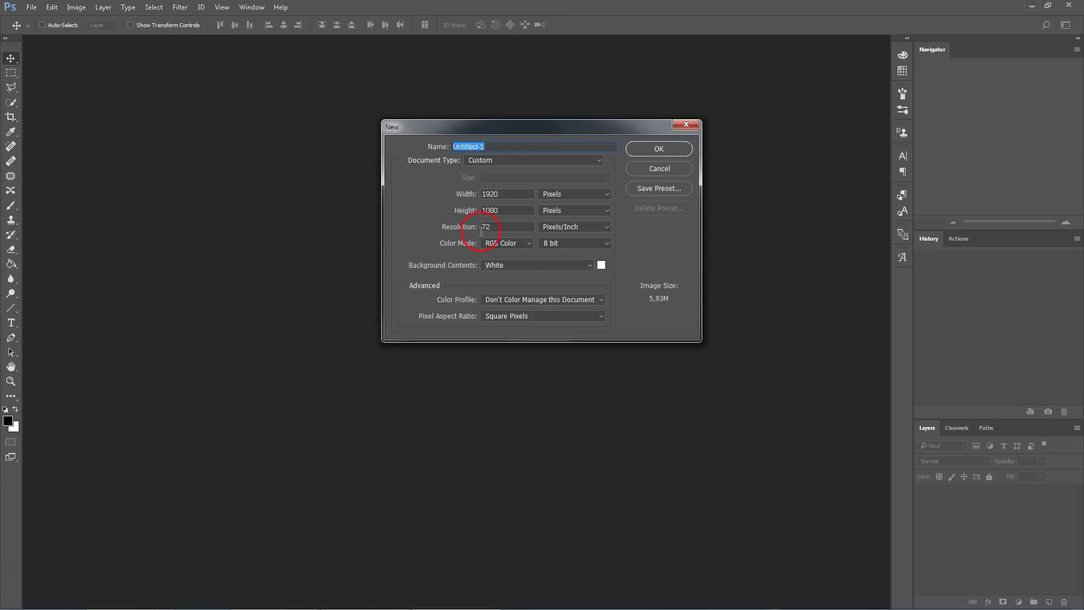
pyautogui.doubleClick(502, 193)
pyautogui.doubleClick(508, 211)
pyautogui.click(583, 266)
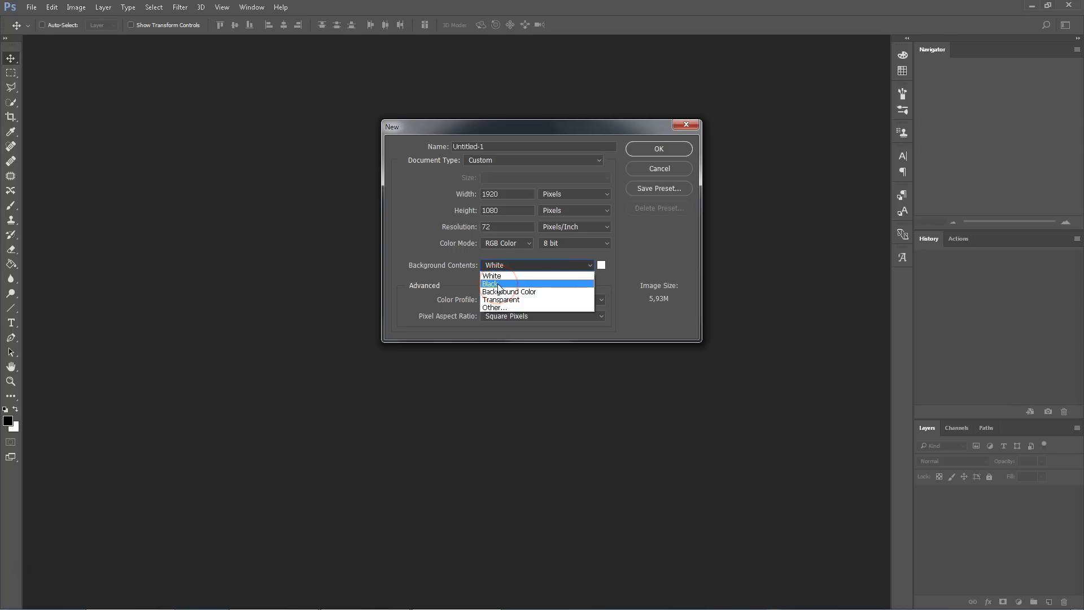
pyautogui.click(499, 284)
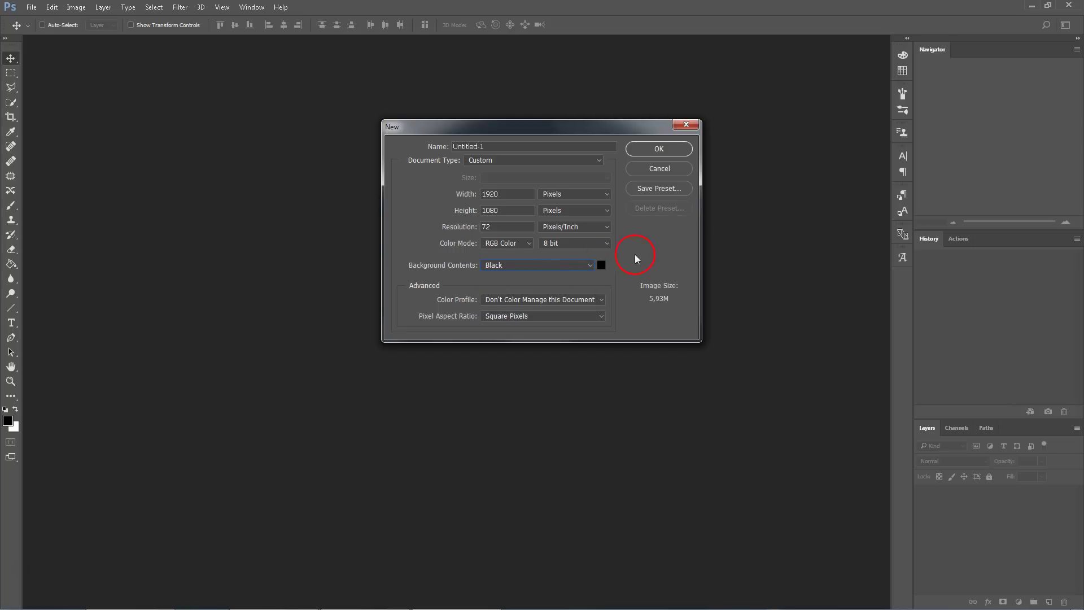
pyautogui.click(659, 149)
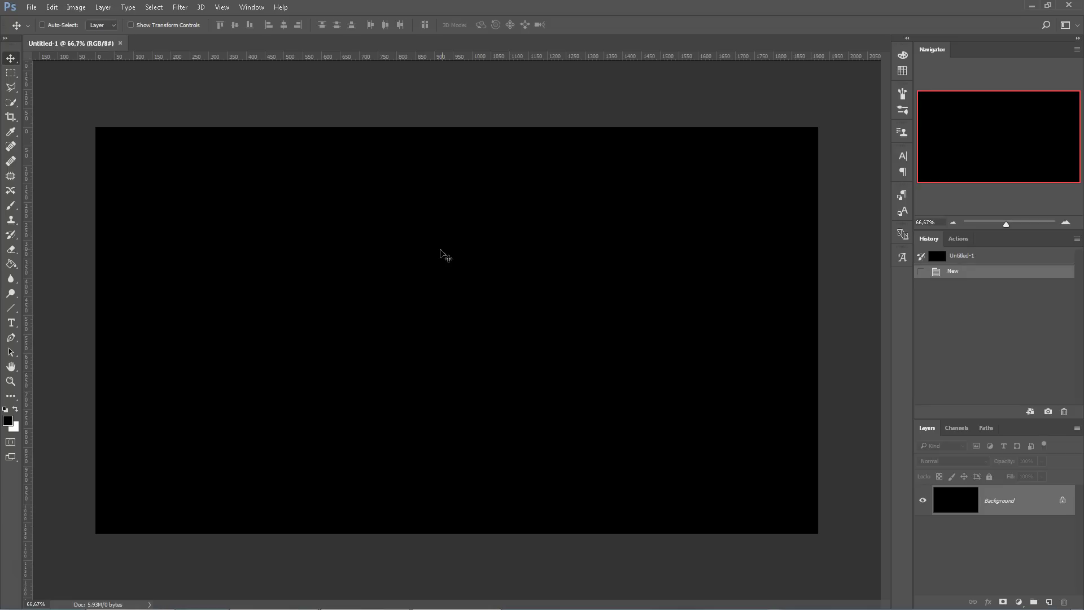
# Swap the colours, switch to the Type tool, and choose the Impact font.
pyautogui.press('x')
pyautogui.click(11, 322)
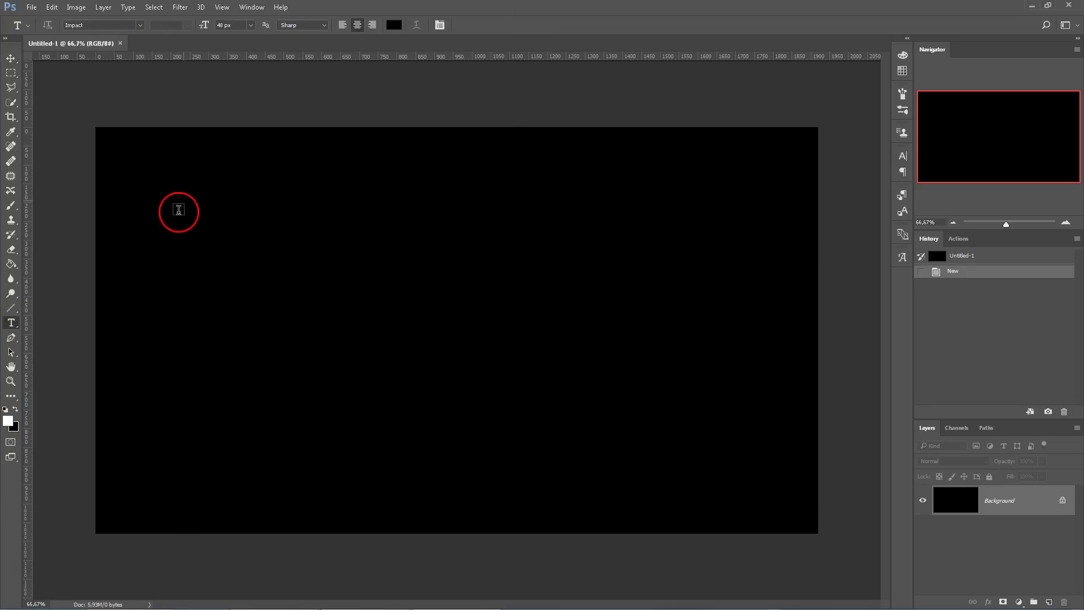
pyautogui.click(131, 26)
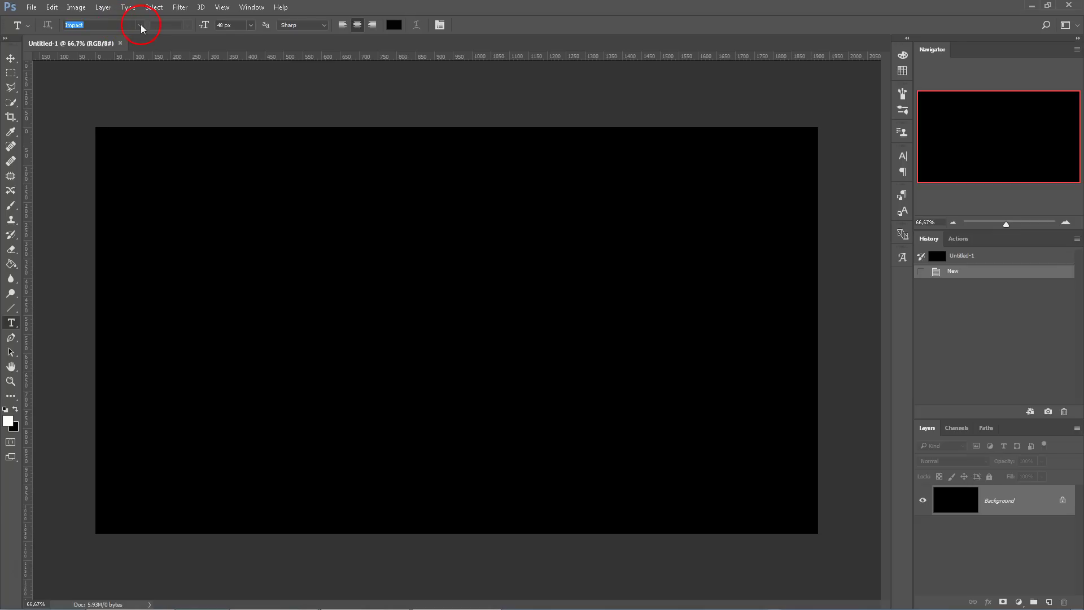
pyautogui.click(140, 26)
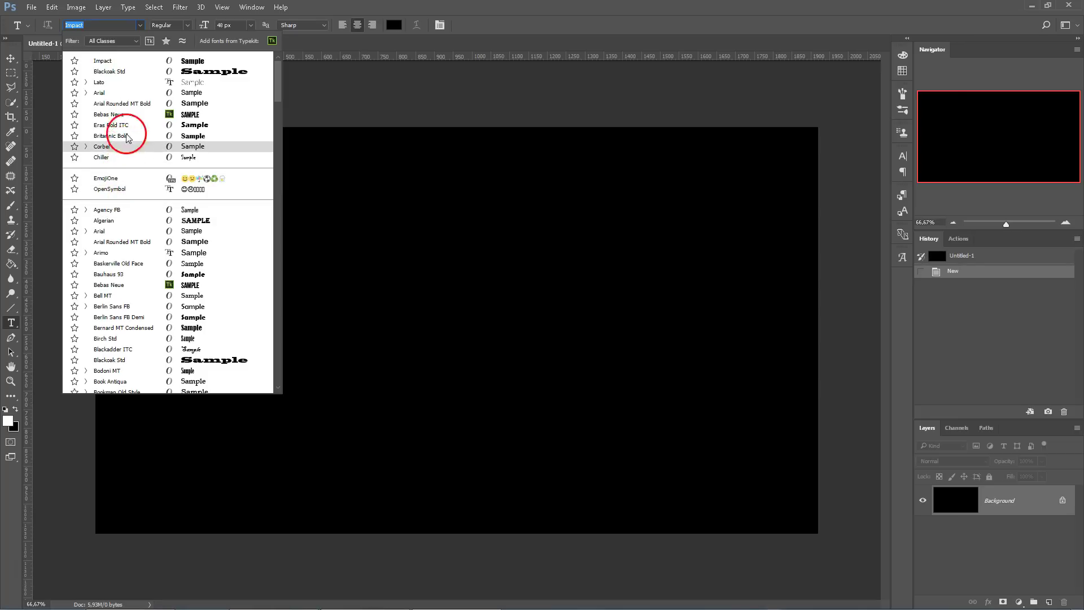
pyautogui.scroll(-3, 123, 202)
pyautogui.scroll(-5, 124, 202)
pyautogui.scroll(-6, 124, 202)
pyautogui.scroll(-6, 124, 201)
pyautogui.scroll(-6, 124, 201)
pyautogui.scroll(-3, 125, 201)
pyautogui.scroll(-2, 121, 226)
pyautogui.click(116, 257)
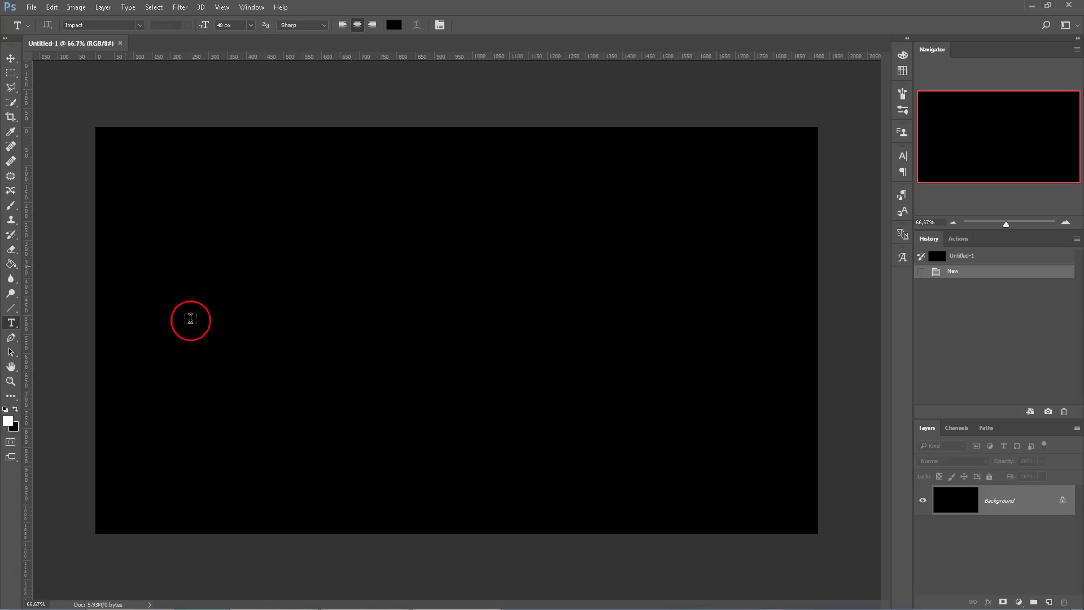
# Type BICIKLI left of centre, colour it white, and commit the text.
pyautogui.click(230, 305)
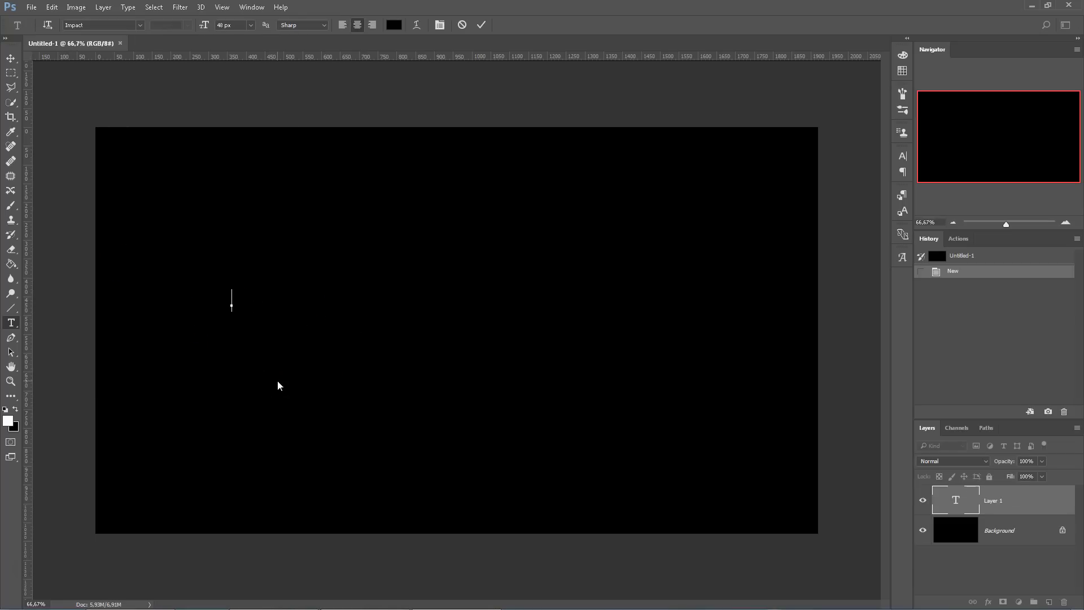
pyautogui.write('TEXT')
pyautogui.write('T')
pyautogui.moveTo(261, 295); pyautogui.dragTo(113, 294)
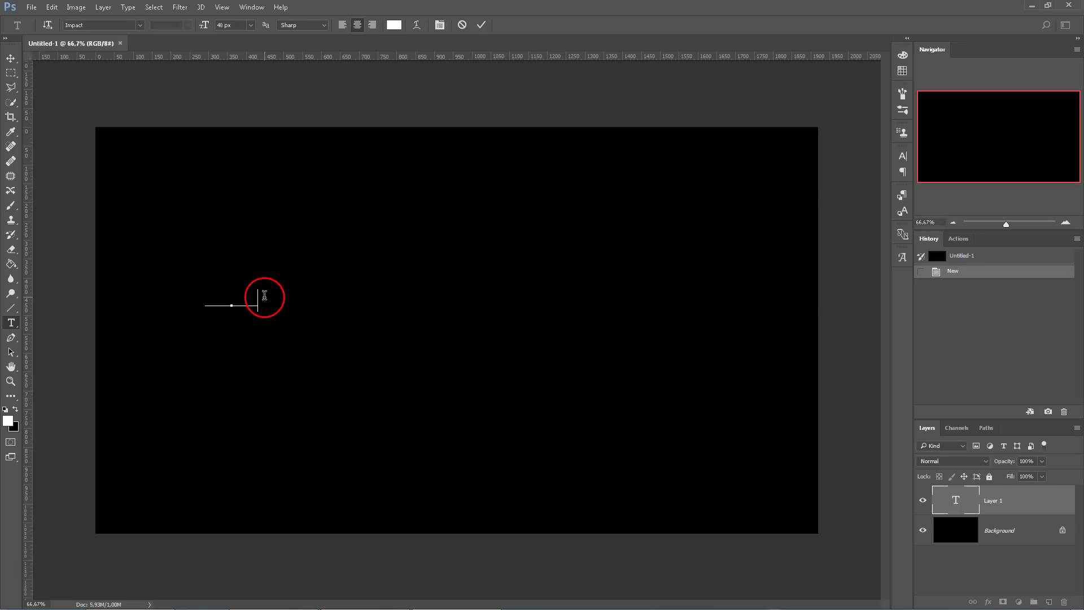
pyautogui.click(394, 25)
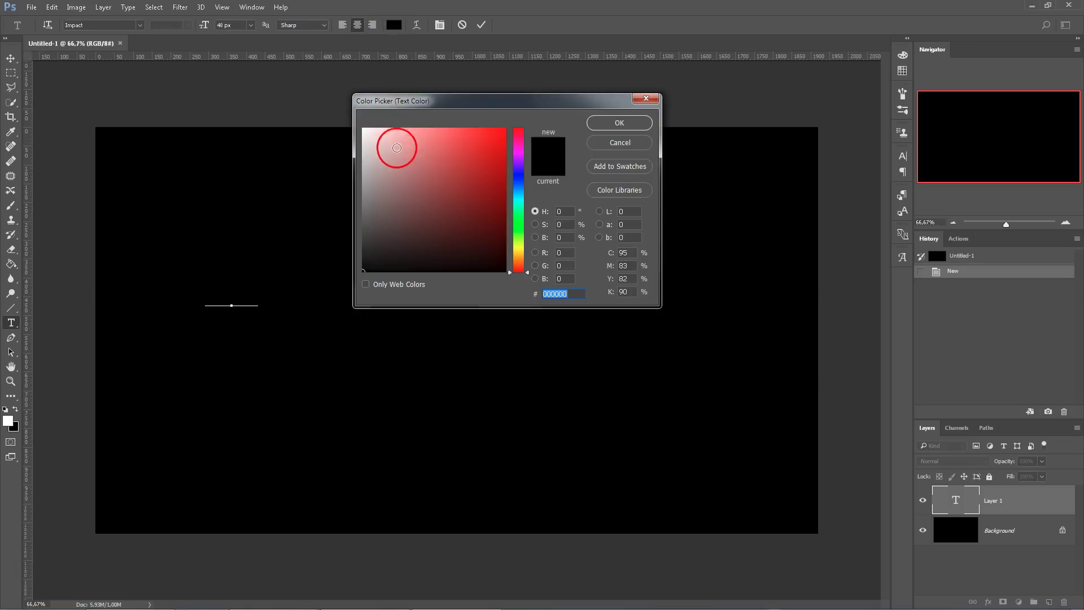
pyautogui.moveTo(395, 146); pyautogui.dragTo(305, 72)
pyautogui.click(632, 120)
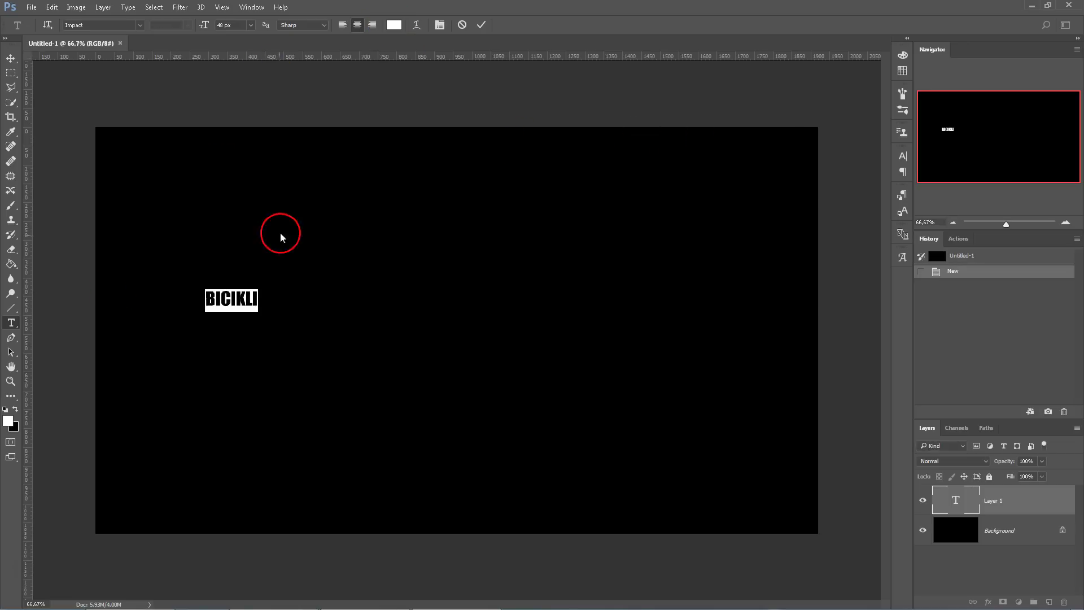
pyautogui.click(11, 57)
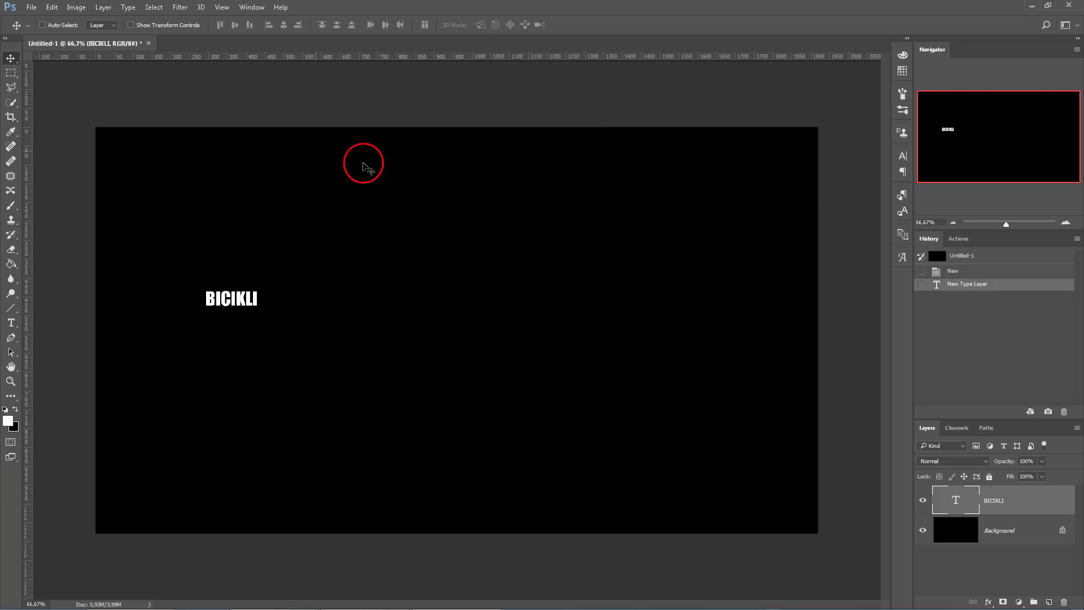
# Free-transform BICIKLI to about 1020% and drag it to the canvas centre.
pyautogui.hotkey('ctrl', 't')
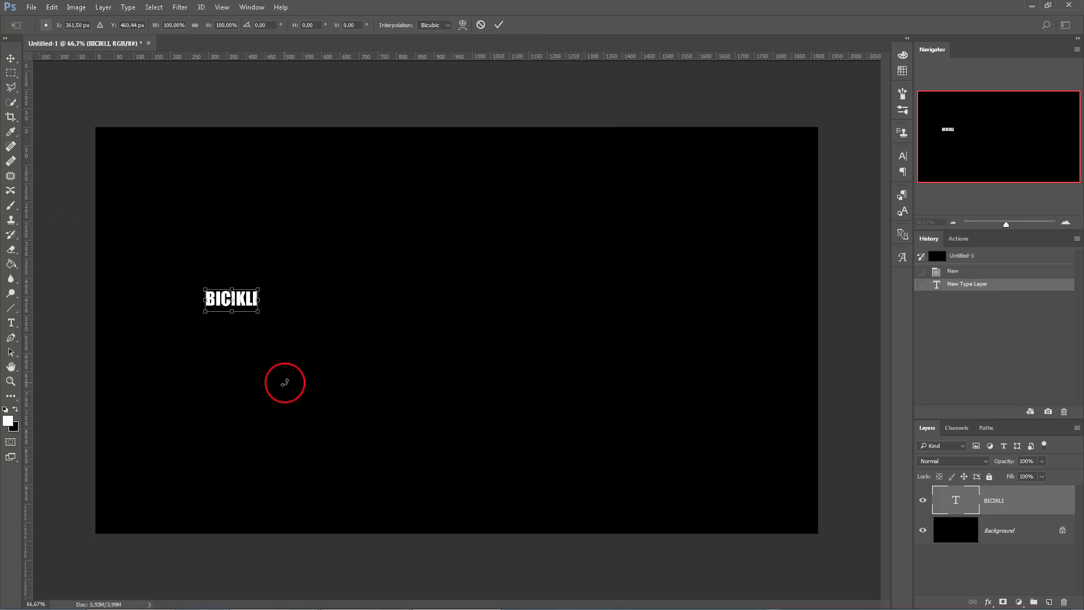
pyautogui.moveTo(257, 312)
pyautogui.mouseDown()
pyautogui.moveTo(594, 463)
pyautogui.moveTo(446, 409)
pyautogui.moveTo(710, 511)
pyautogui.moveTo(729, 485)
pyautogui.mouseUp()
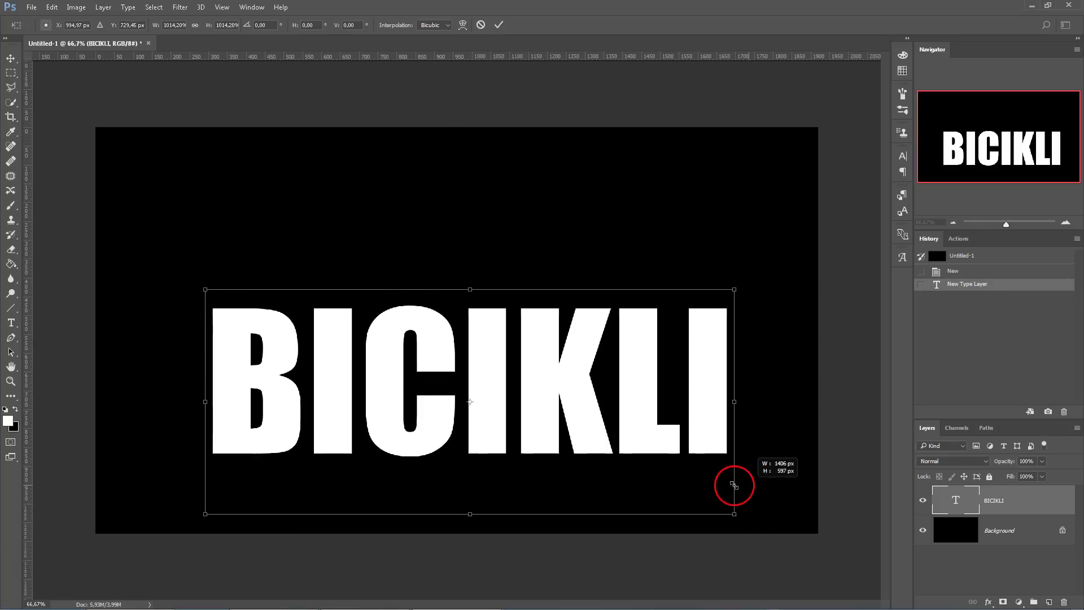
pyautogui.moveTo(729, 484); pyautogui.dragTo(748, 488)
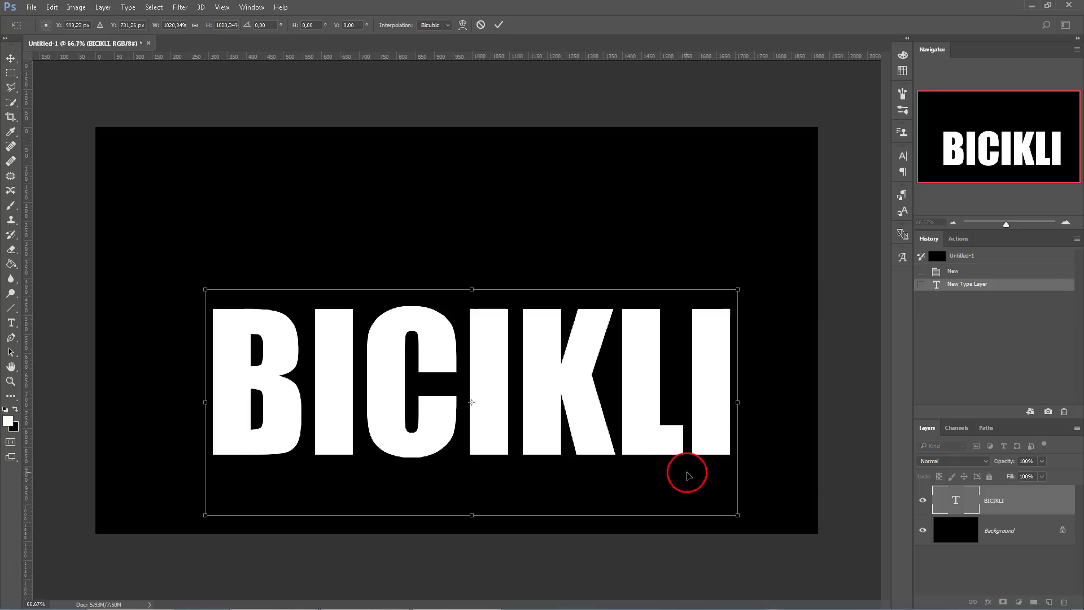
pyautogui.press('Return')
pyautogui.moveTo(476, 401)
pyautogui.mouseDown()
pyautogui.moveTo(479, 311)
pyautogui.moveTo(478, 364)
pyautogui.mouseUp()
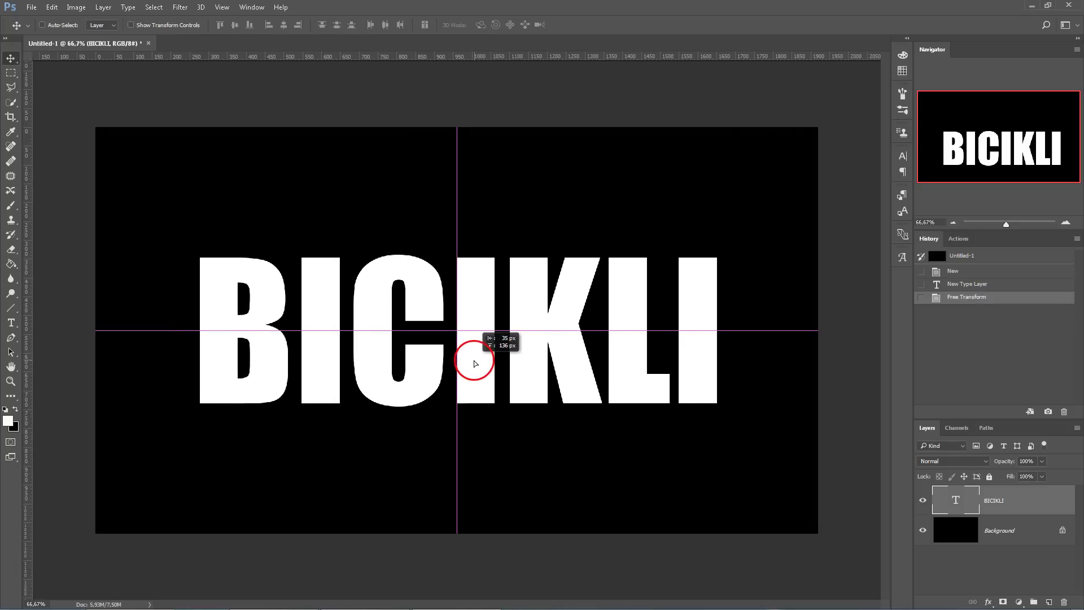
pyautogui.moveTo(477, 363); pyautogui.dragTo(480, 360)
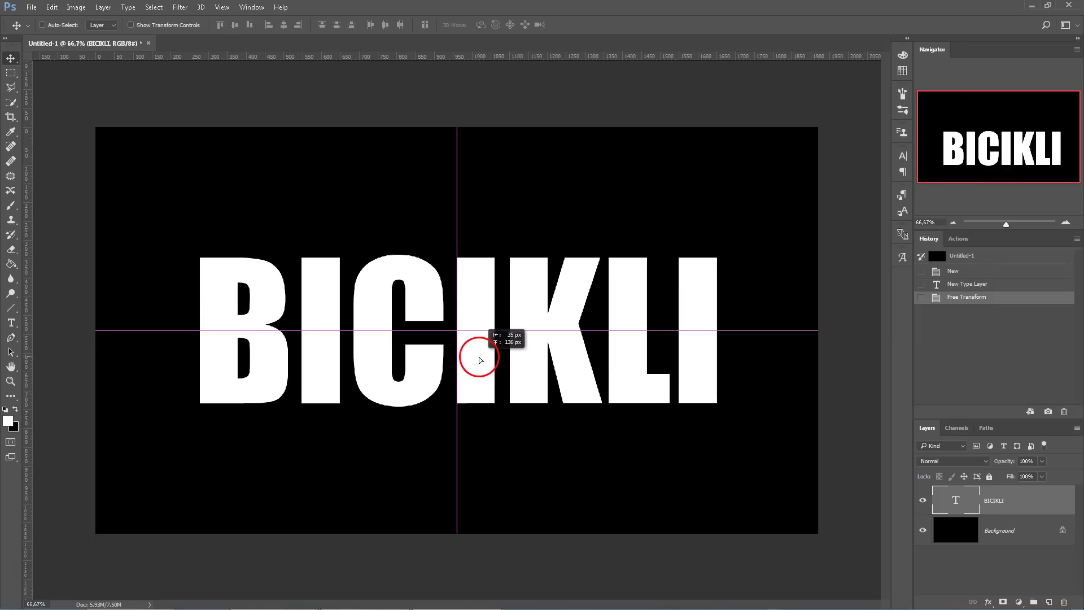
pyautogui.moveTo(480, 360); pyautogui.dragTo(479, 362)
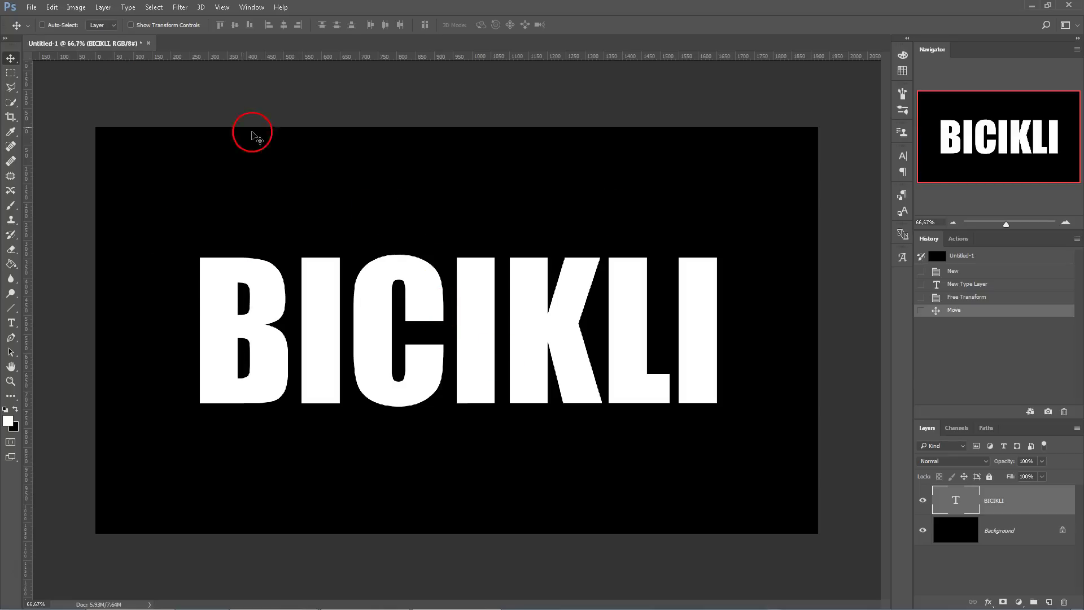
pyautogui.click(32, 8)
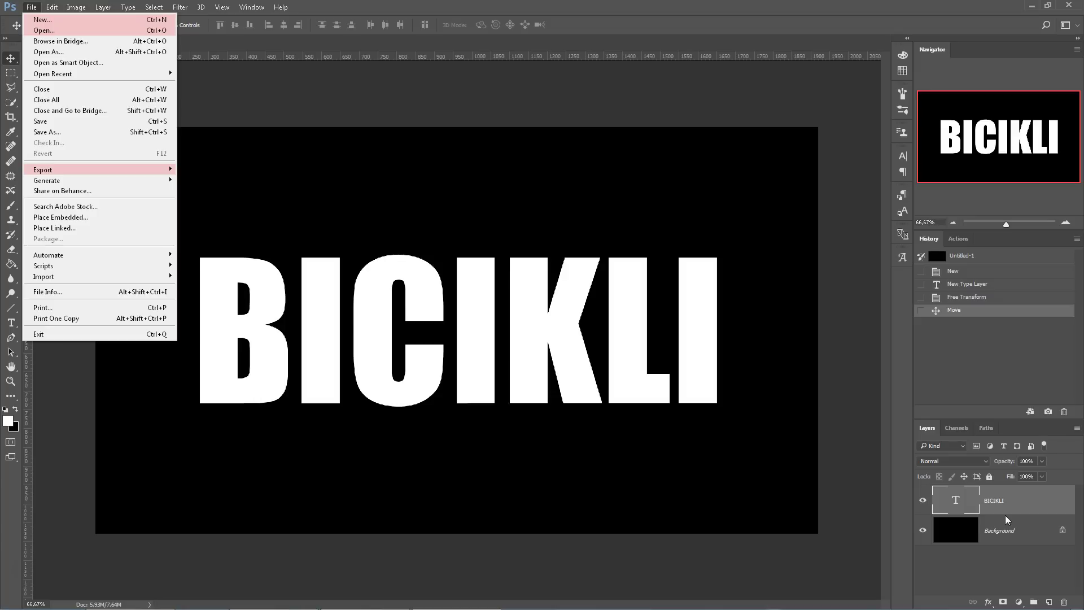
# Check the letters in the web export preview, then close Untitled-1 without saving.
pyautogui.moveTo(99, 169)
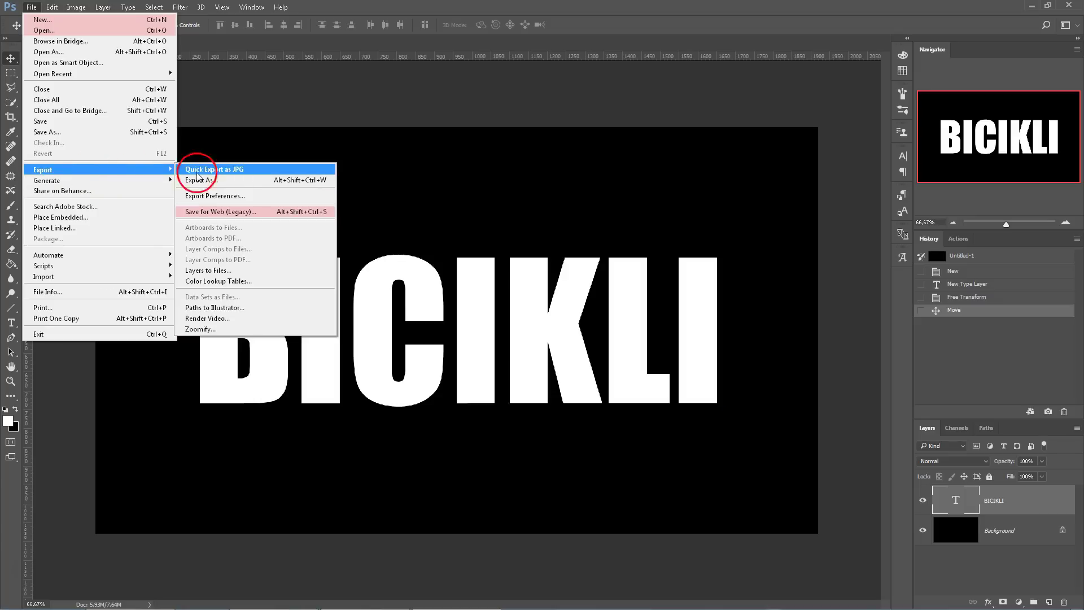
pyautogui.click(214, 213)
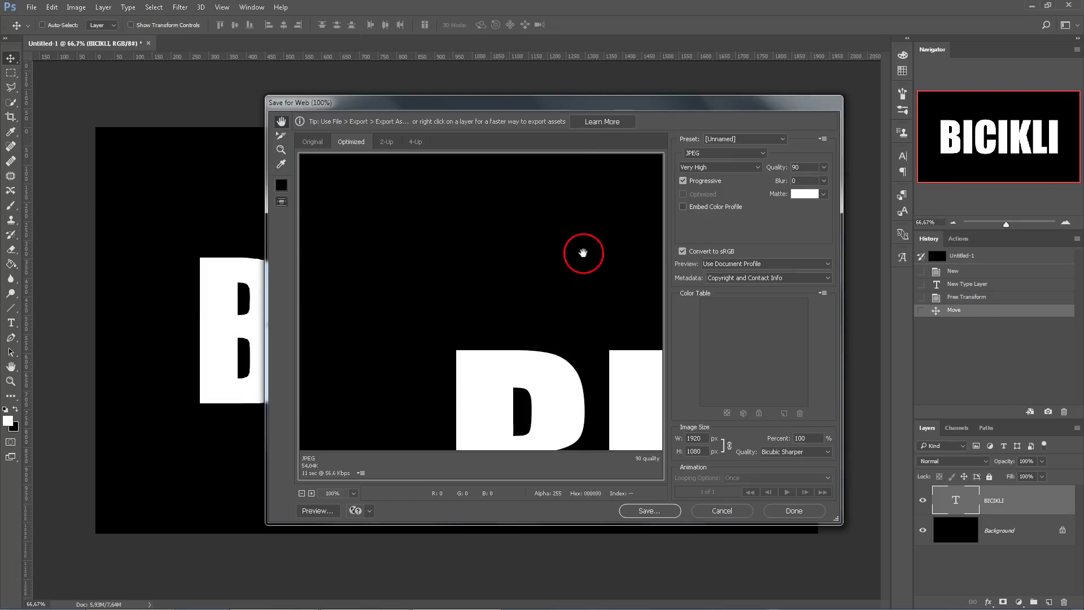
pyautogui.moveTo(558, 374); pyautogui.dragTo(436, 210)
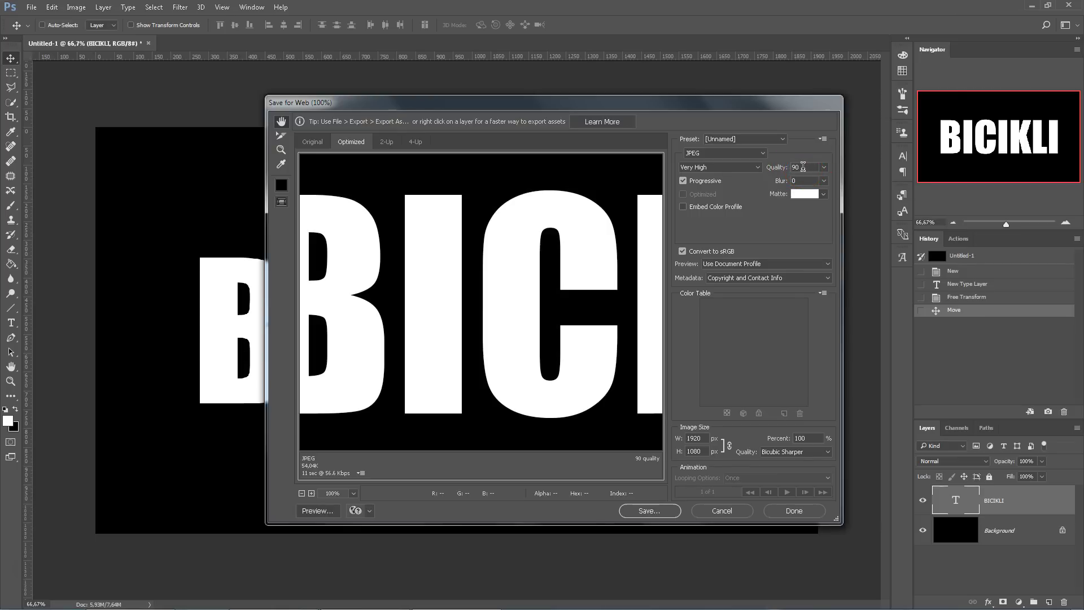
pyautogui.click(654, 515)
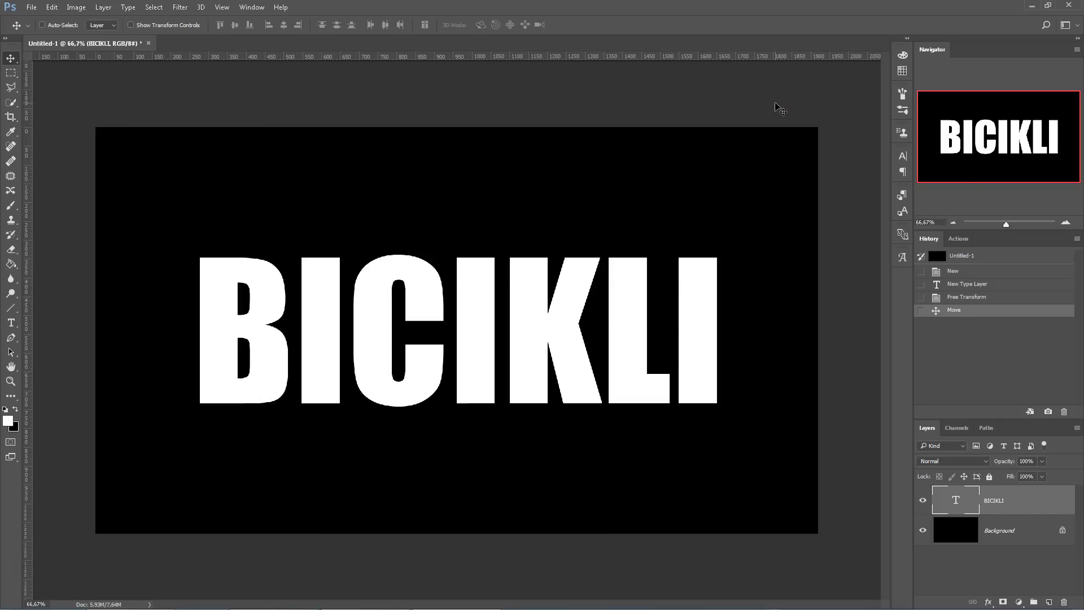
pyautogui.click(149, 43)
pyautogui.click(539, 231)
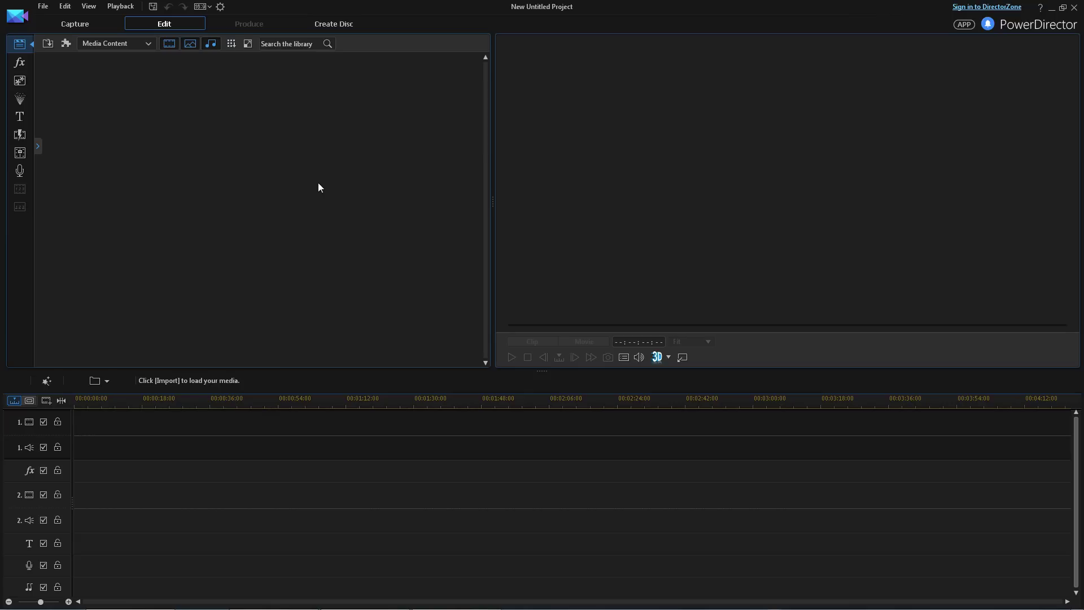
# Import Racing Bike - 7251.mp4 via Import Media Files and stop its preview.
pyautogui.click(48, 45)
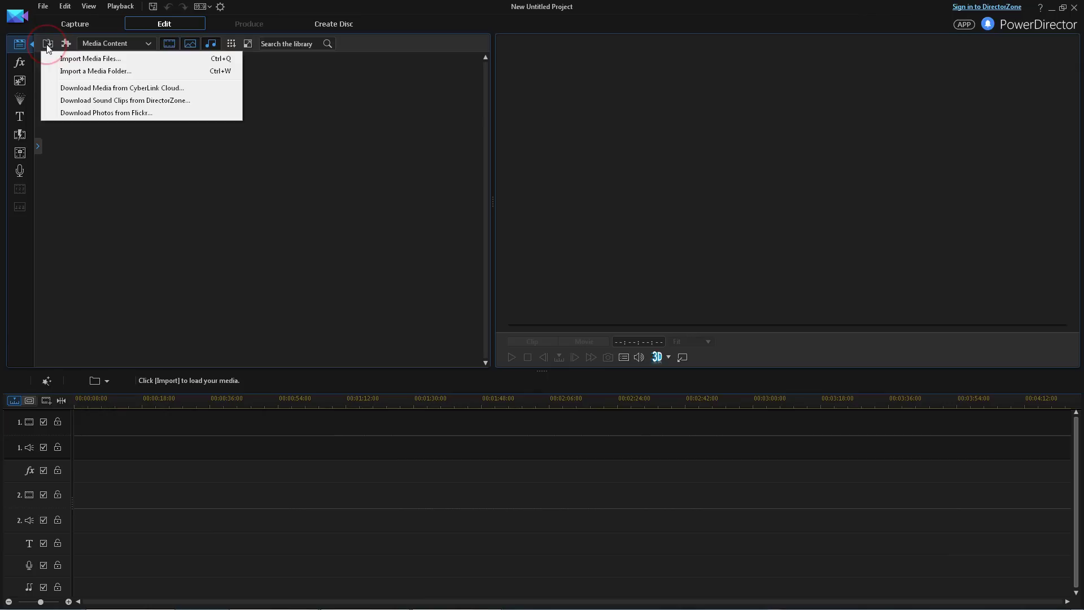
pyautogui.click(69, 60)
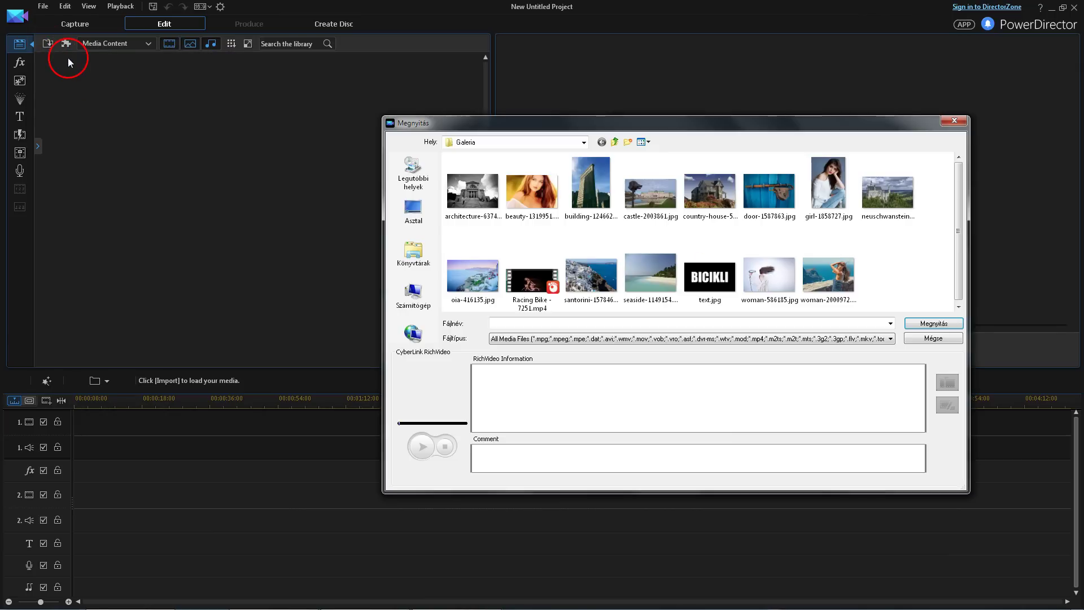
pyautogui.click(530, 277)
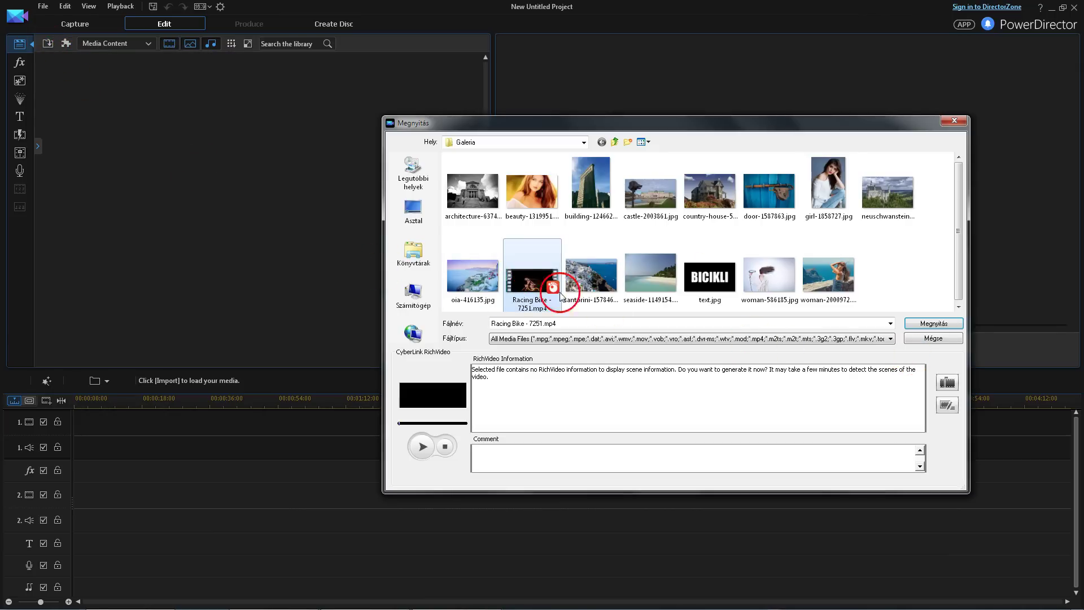
pyautogui.click(931, 323)
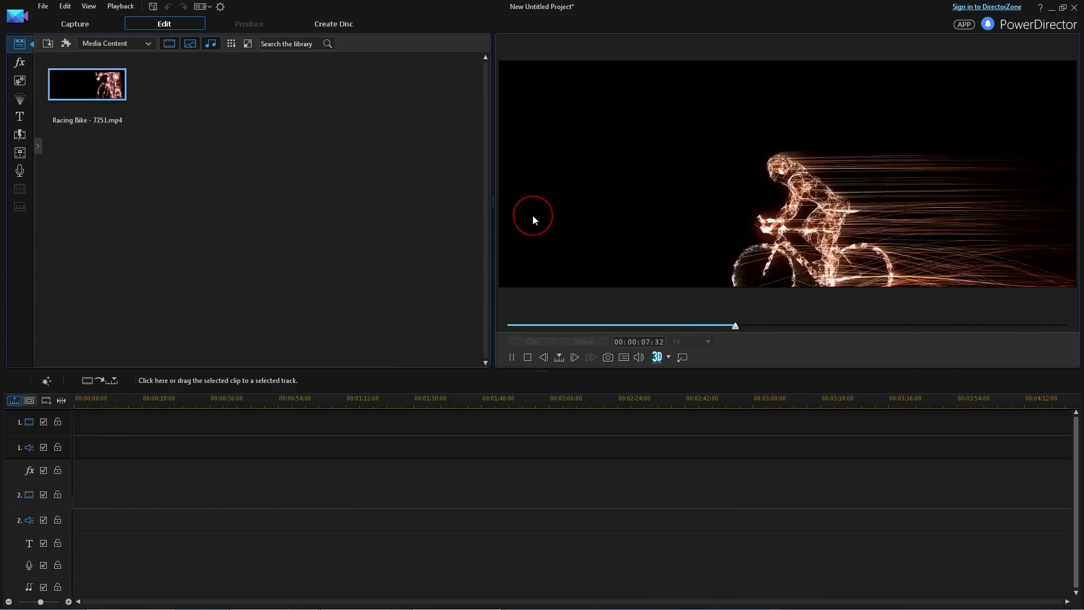
pyautogui.hotkey('ctrl', '/')
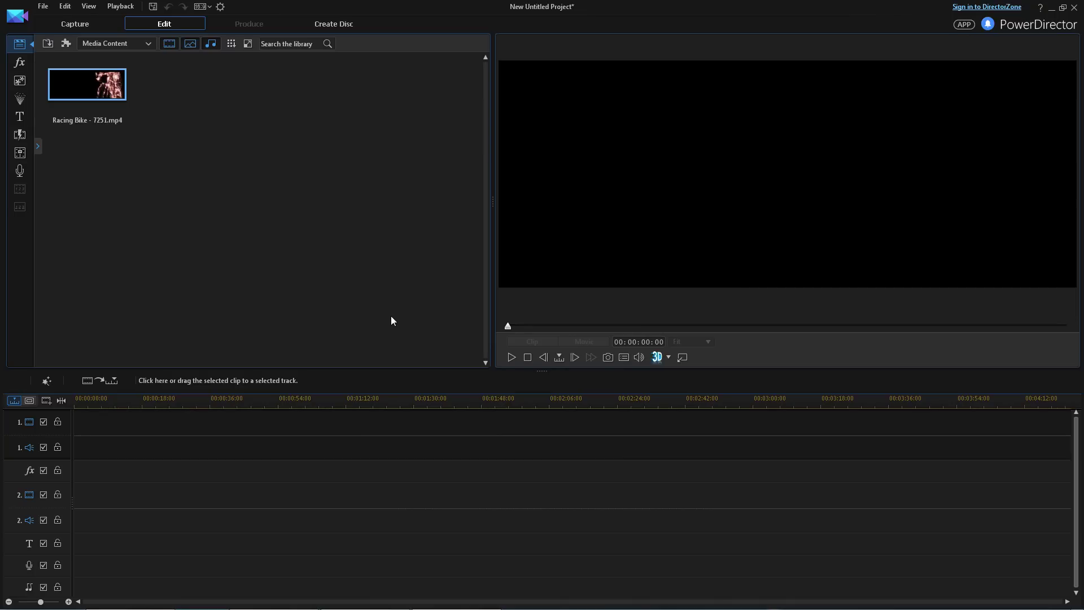
# Drag the 255,255,255 Color Board onto the start of video track 1.
pyautogui.click(135, 45)
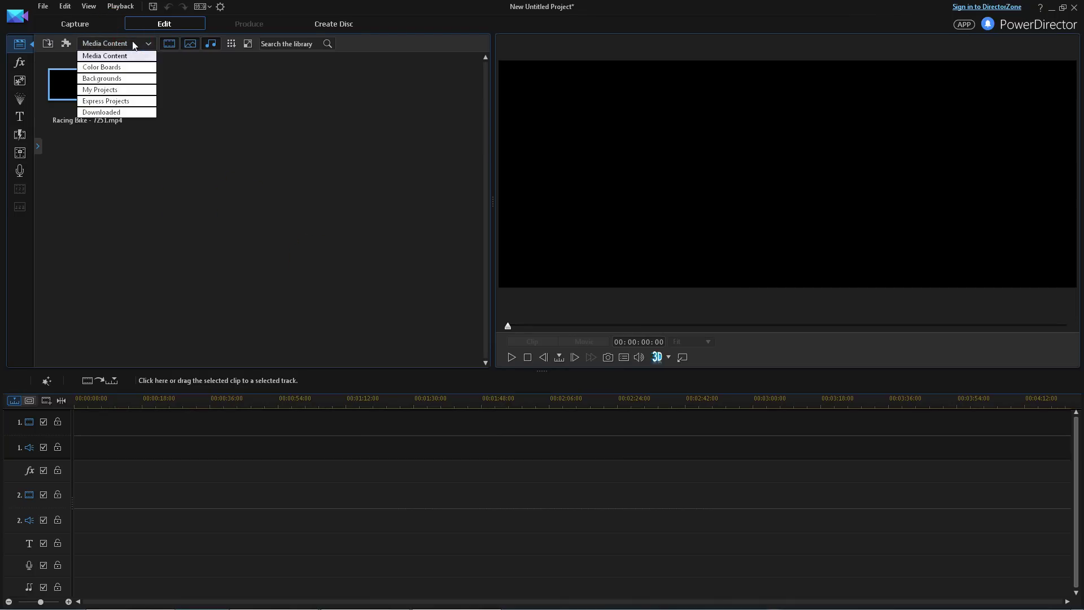
pyautogui.click(89, 68)
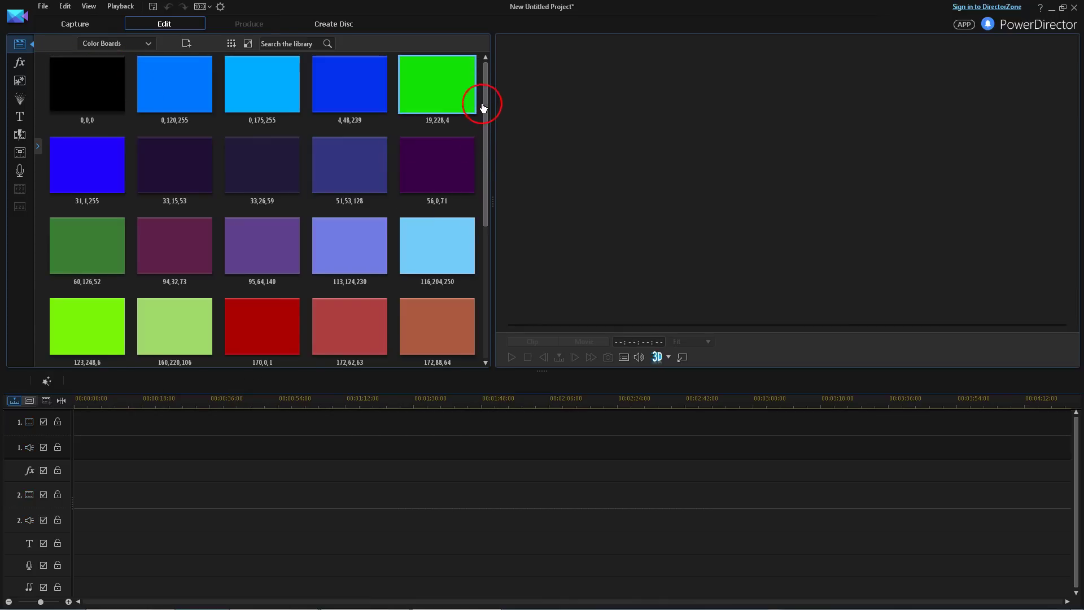
pyautogui.moveTo(483, 107); pyautogui.dragTo(479, 234)
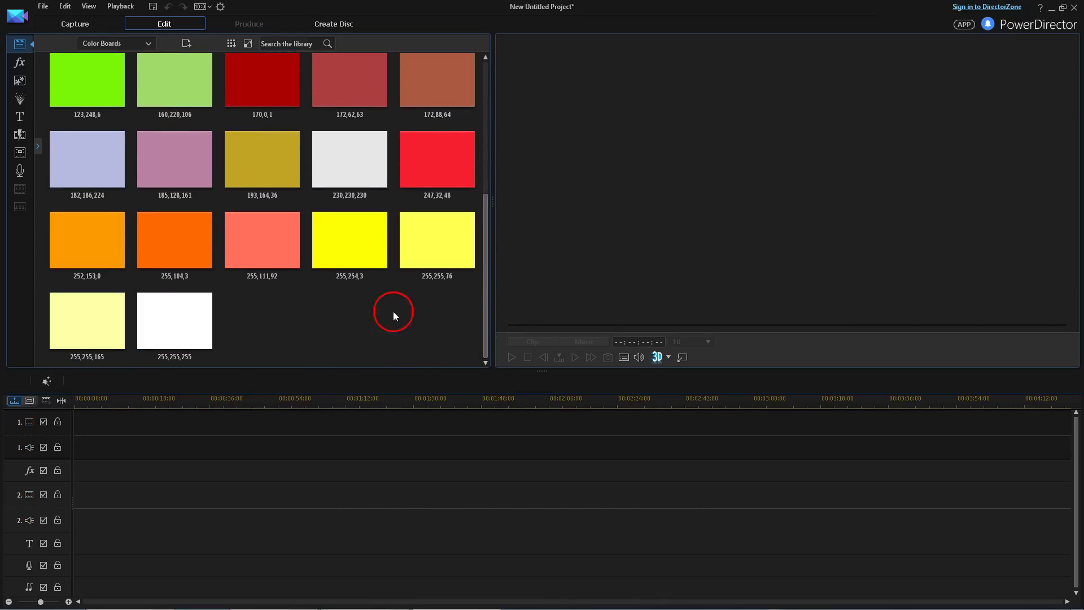
pyautogui.click(161, 317)
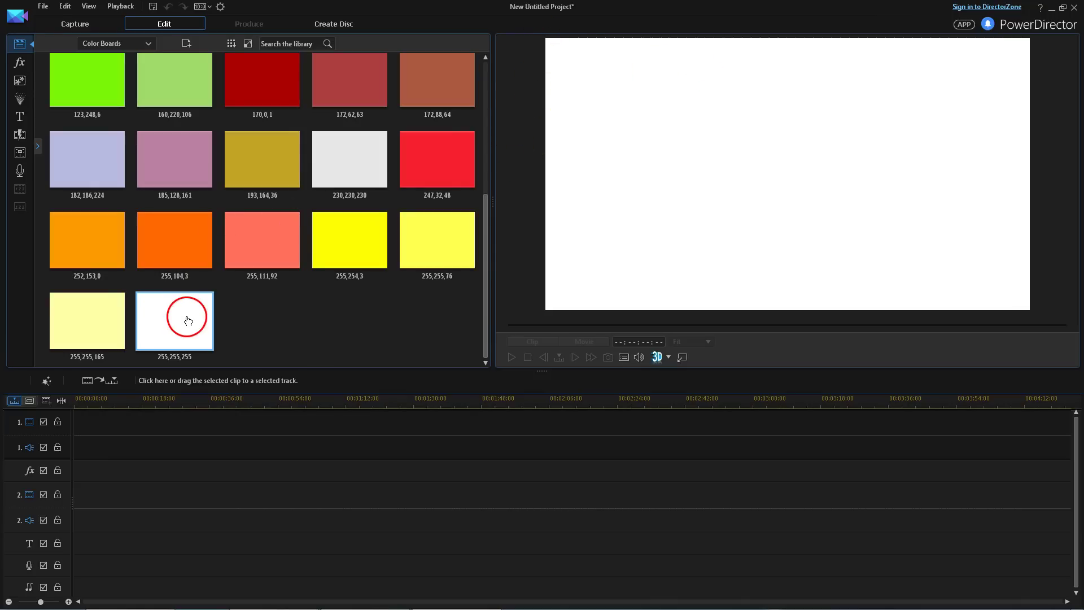
pyautogui.moveTo(188, 321); pyautogui.dragTo(73, 431)
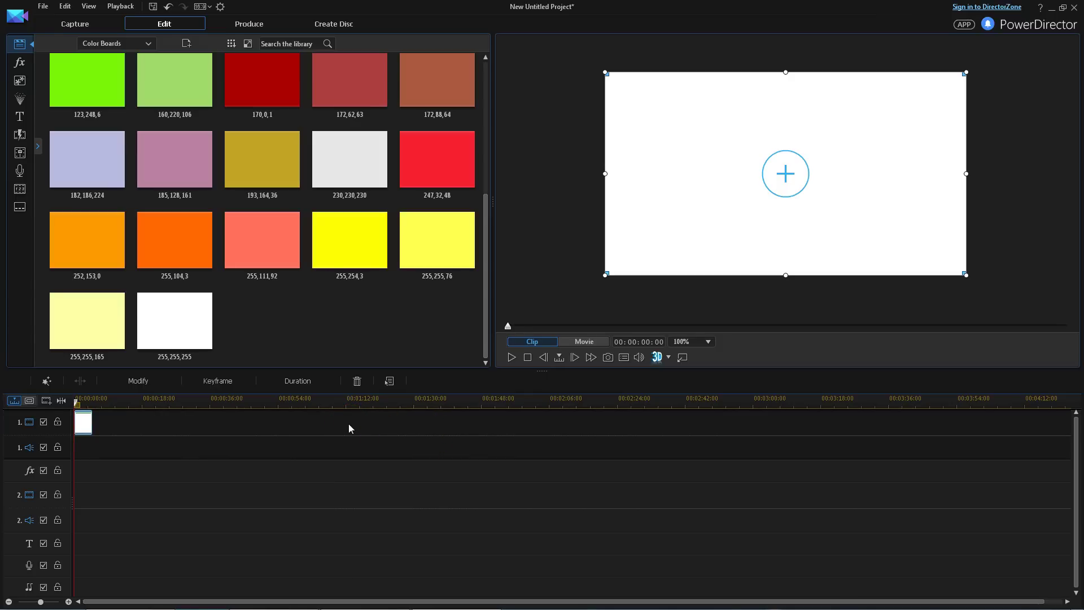
# Select the white board clip and make adjustments to it in the preview window.
pyautogui.click(86, 422)
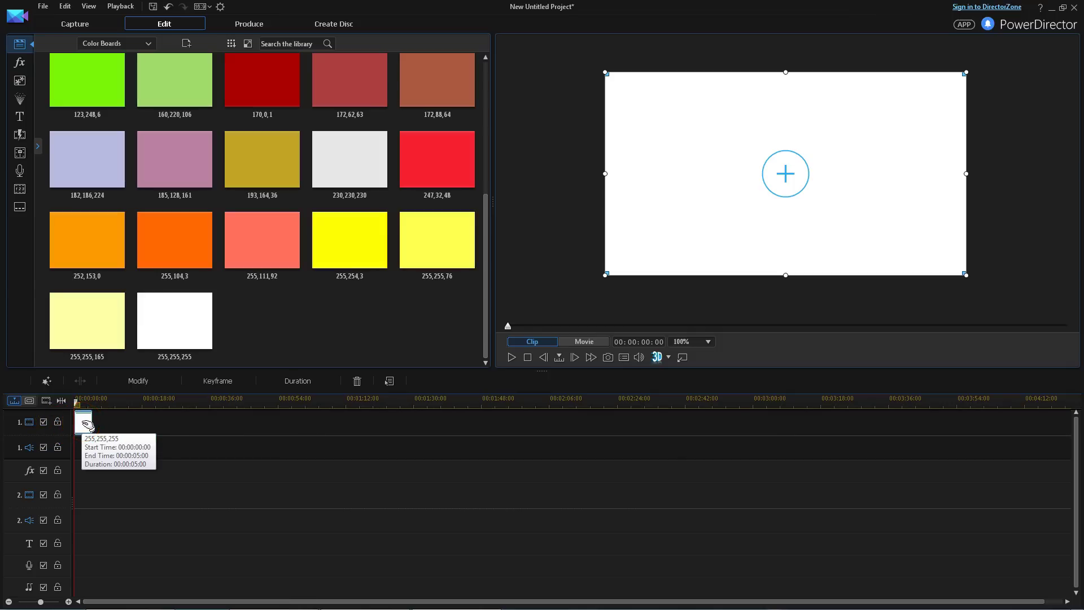
pyautogui.click(22, 565)
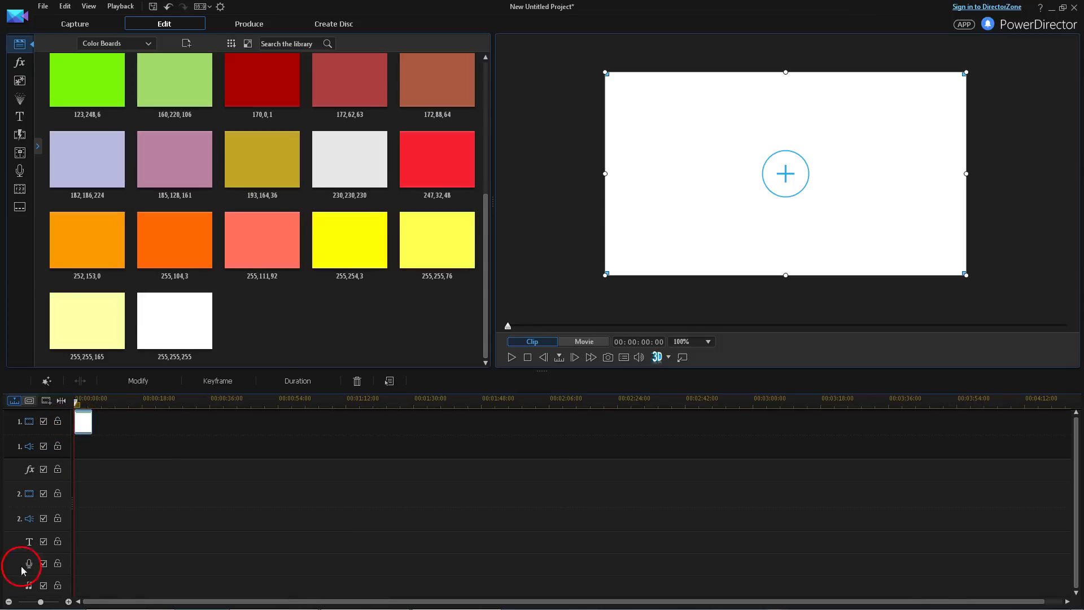
pyautogui.click(139, 498)
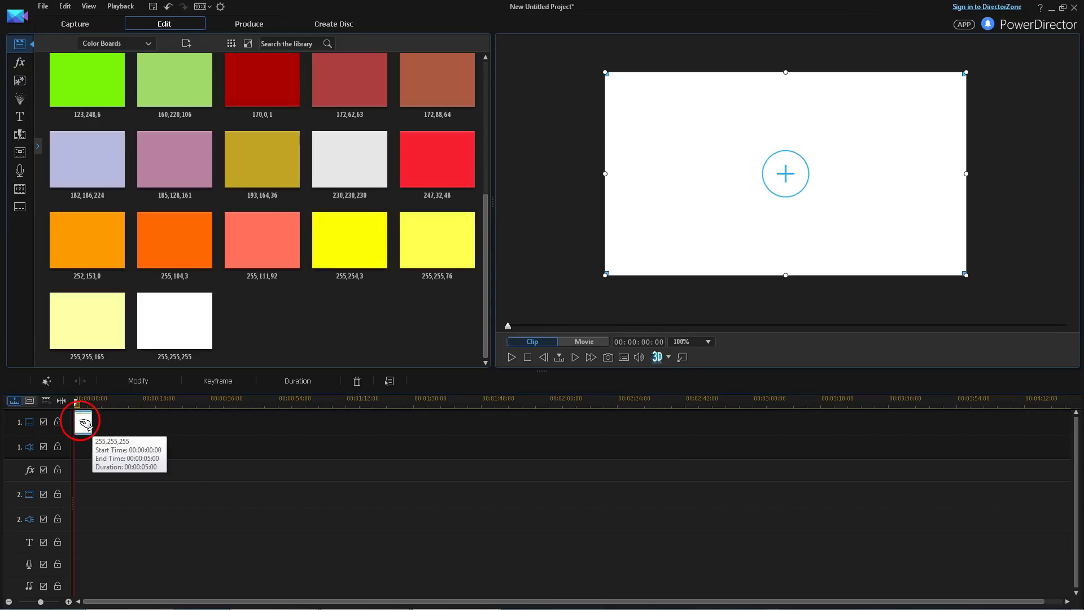
pyautogui.moveTo(604, 72)
pyautogui.mouseDown()
pyautogui.moveTo(737, 126)
pyautogui.moveTo(613, 85)
pyautogui.mouseUp()
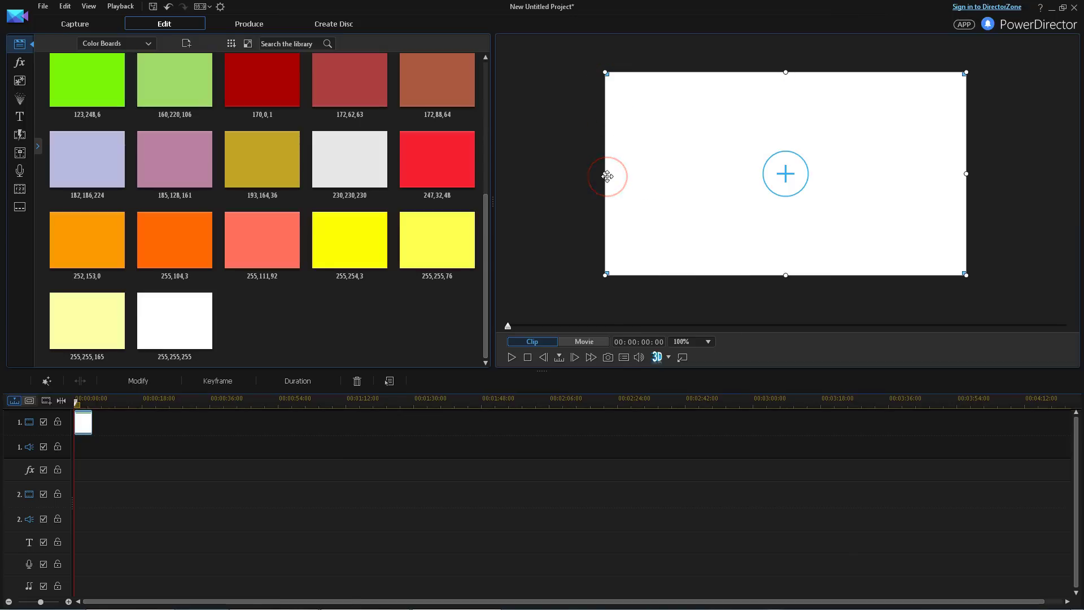
pyautogui.click(83, 428)
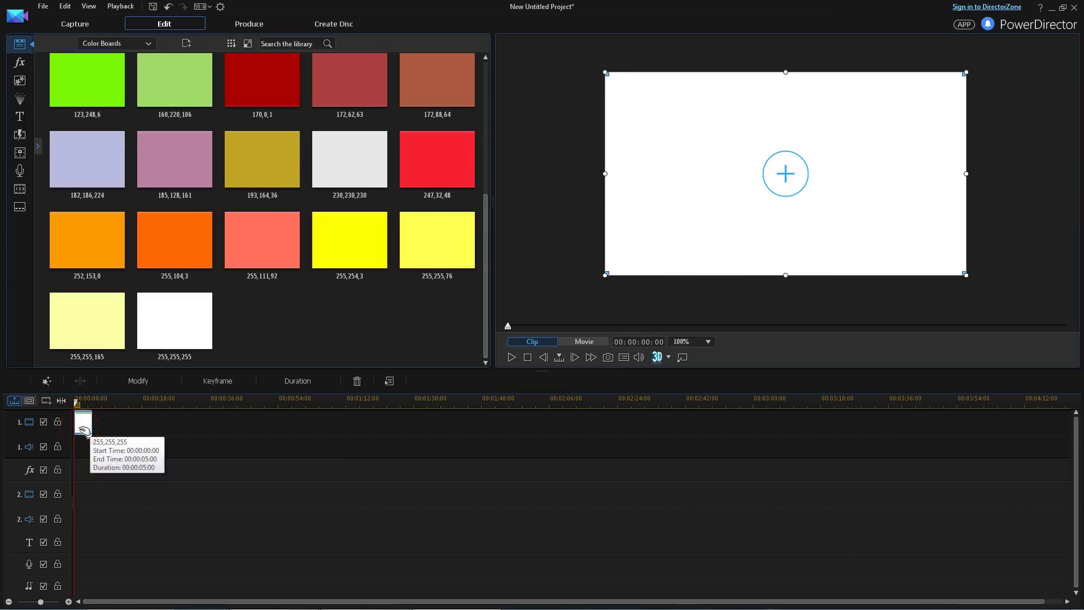
pyautogui.click(547, 109)
pyautogui.moveTo(638, 104)
pyautogui.mouseDown()
pyautogui.moveTo(783, 223)
pyautogui.moveTo(678, 131)
pyautogui.moveTo(684, 150)
pyautogui.mouseUp()
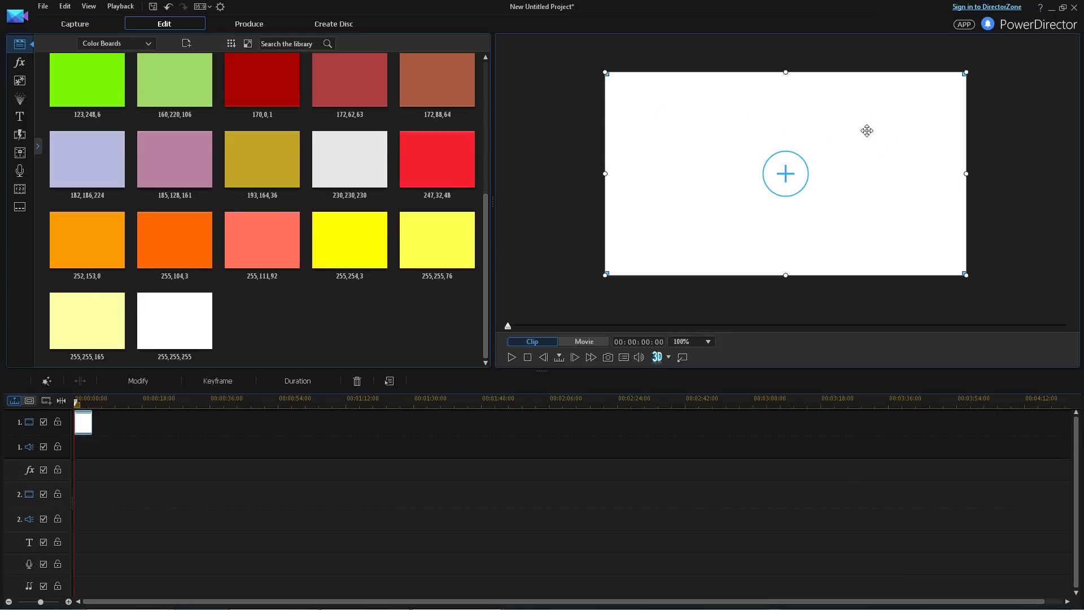
pyautogui.moveTo(485, 282)
pyautogui.mouseDown()
pyautogui.moveTo(469, 110)
pyautogui.moveTo(492, 265)
pyautogui.mouseUp()
pyautogui.moveTo(84, 423)
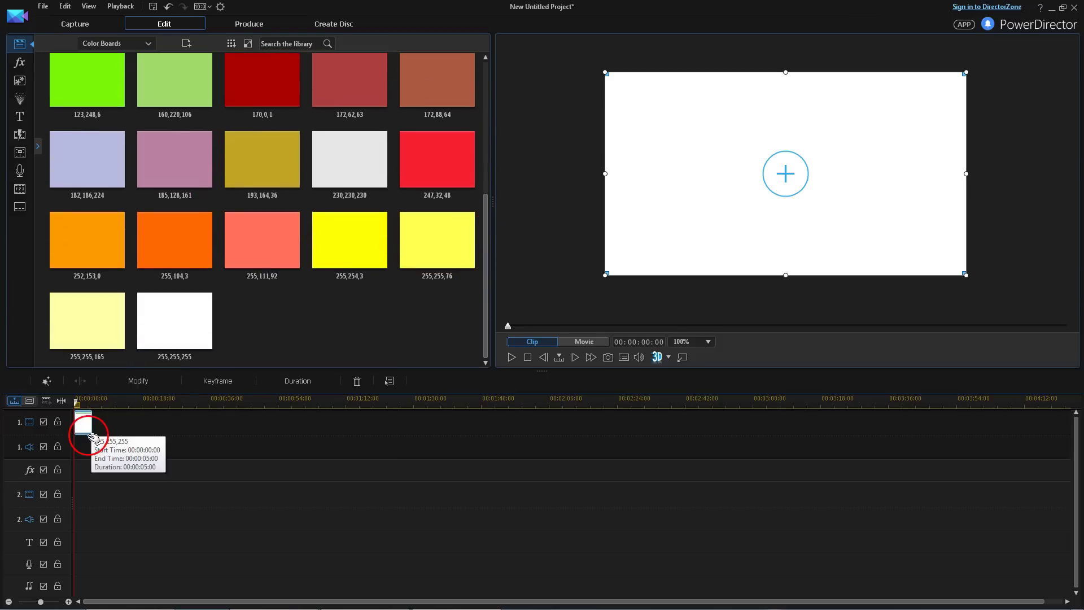
# Lower the white board's Object Settings opacity to 14% and save.
pyautogui.click(141, 381)
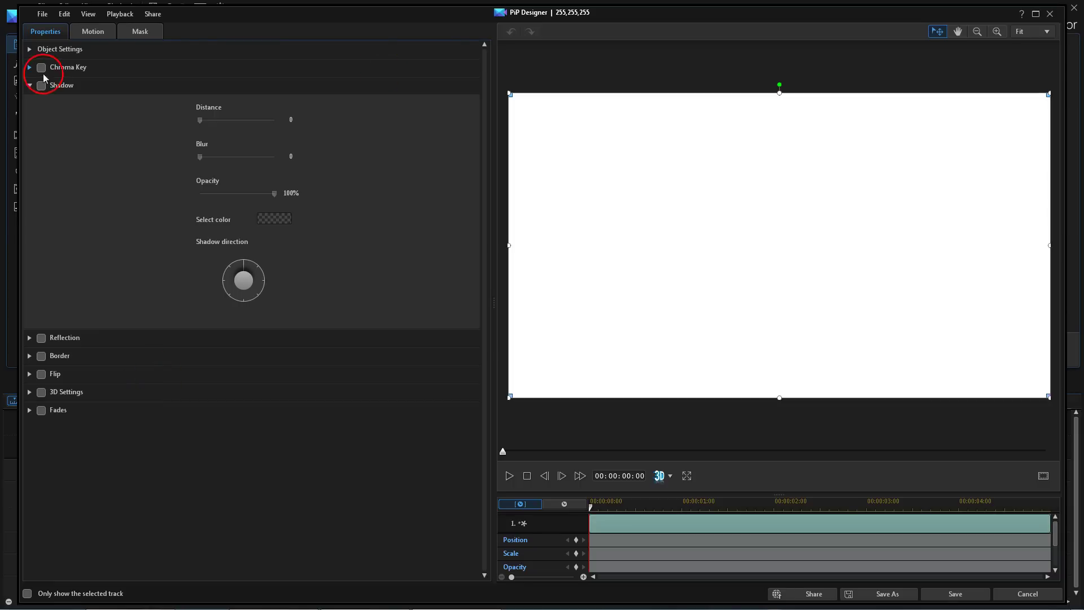
pyautogui.click(29, 50)
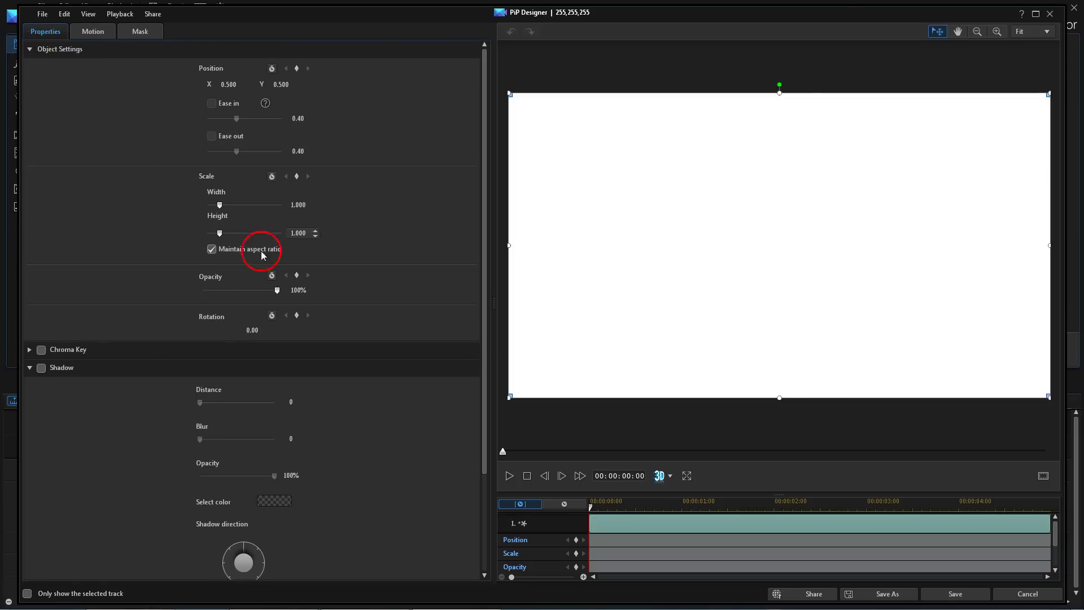
pyautogui.moveTo(277, 292); pyautogui.dragTo(214, 295)
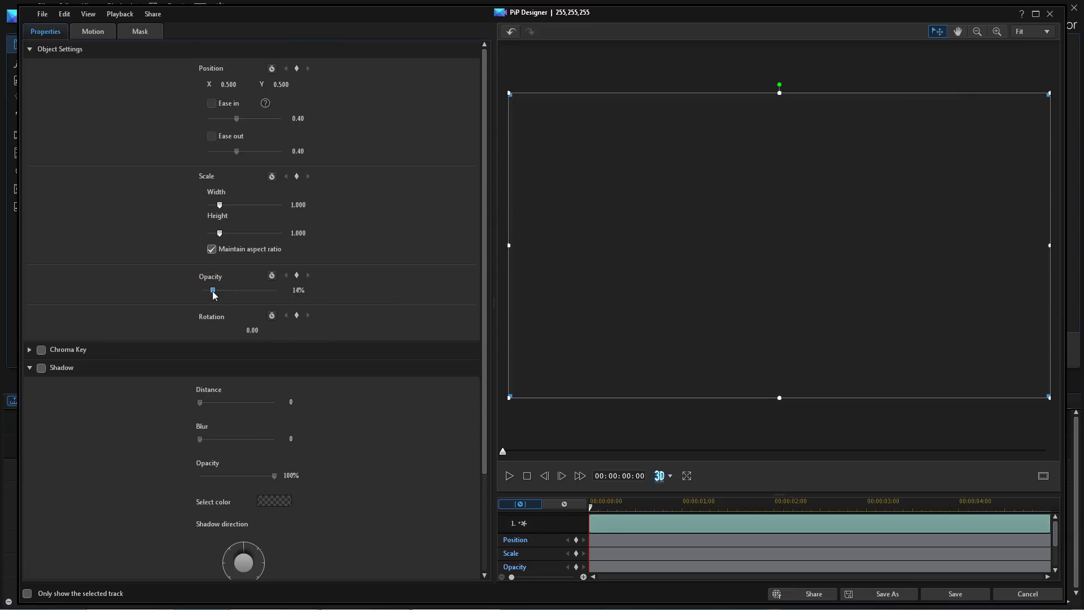
pyautogui.click(963, 597)
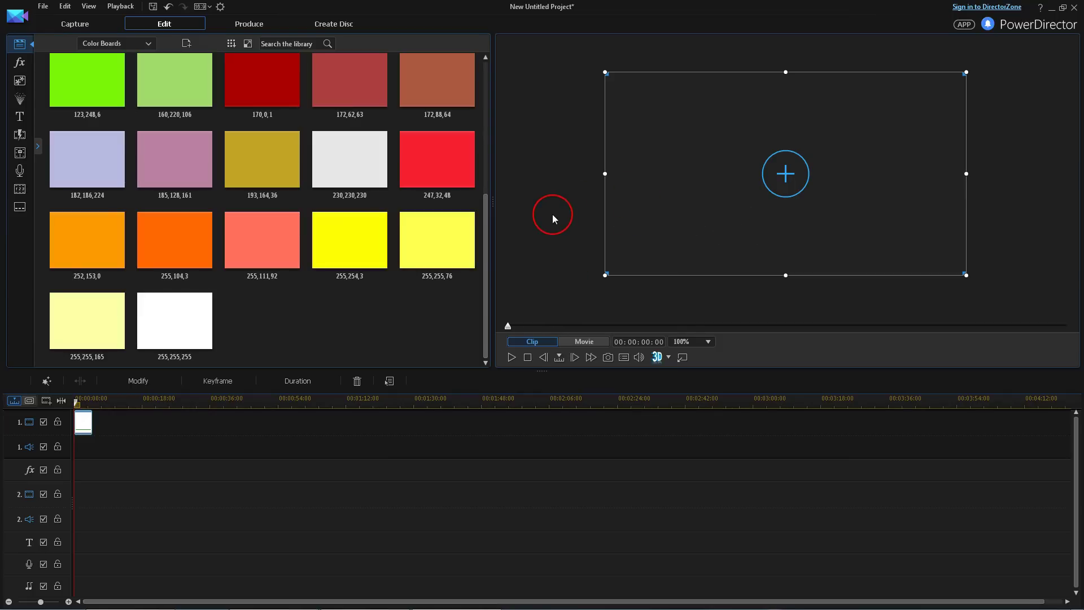
# Switch back to Media Content and place Racing Bike - 7251 at the start of track 2.
pyautogui.click(101, 43)
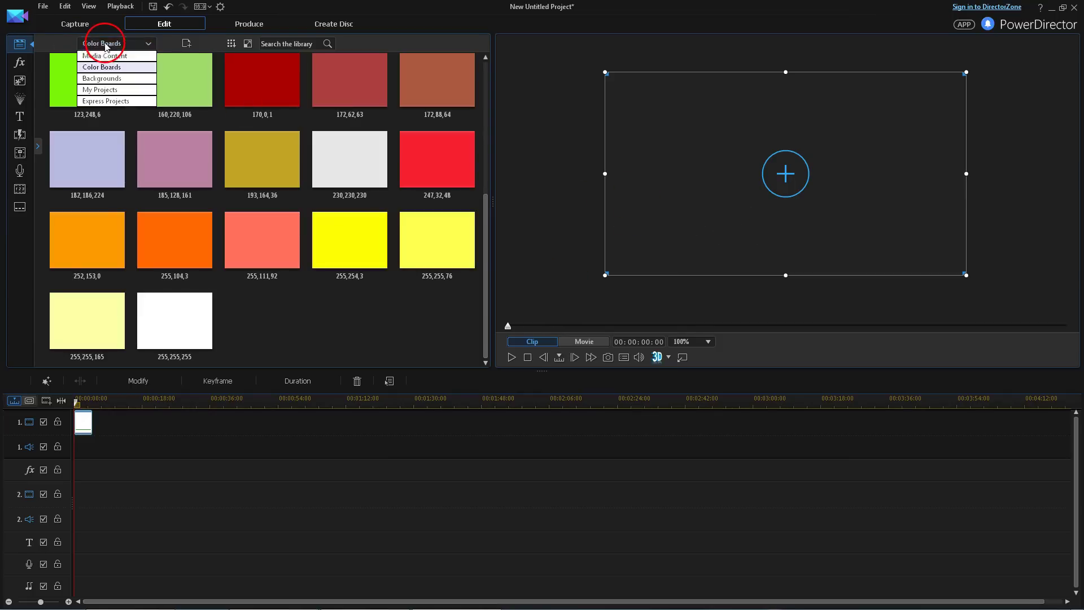
pyautogui.click(99, 50)
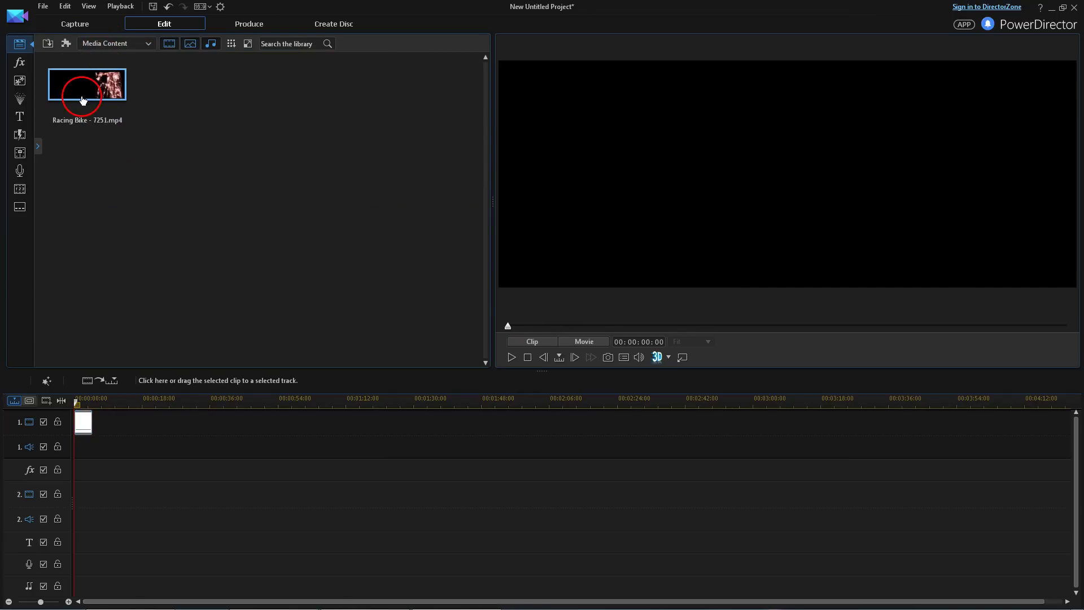
pyautogui.moveTo(82, 108)
pyautogui.mouseDown()
pyautogui.moveTo(140, 285)
pyautogui.moveTo(97, 486)
pyautogui.moveTo(72, 508)
pyautogui.mouseUp()
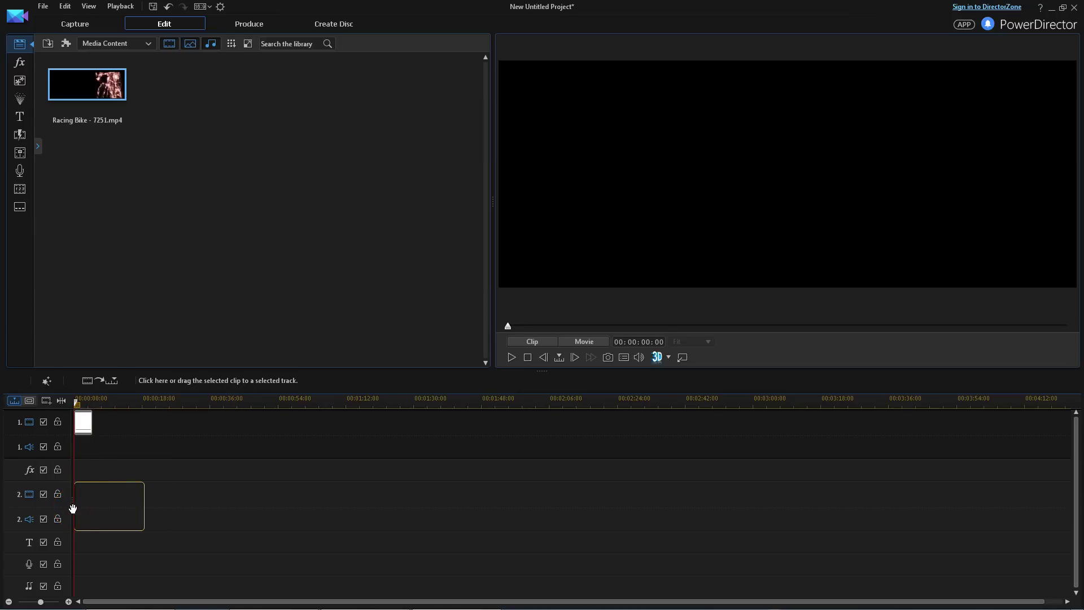
pyautogui.moveTo(73, 512); pyautogui.dragTo(72, 512)
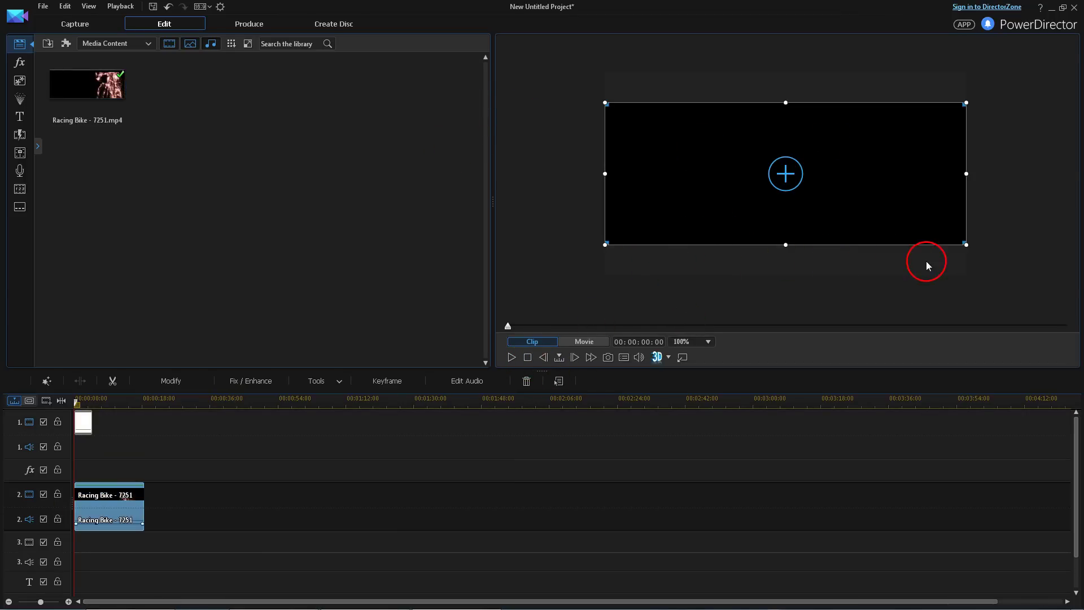
# Preview the project, then stretch the white clip to end with the bike clip.
pyautogui.click(510, 357)
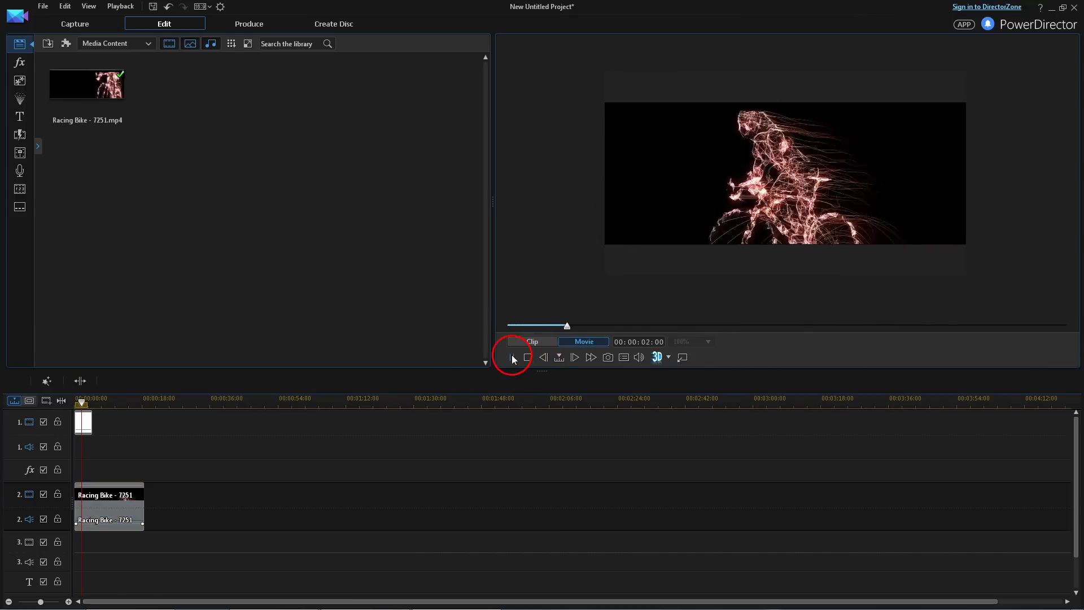
pyautogui.click(527, 357)
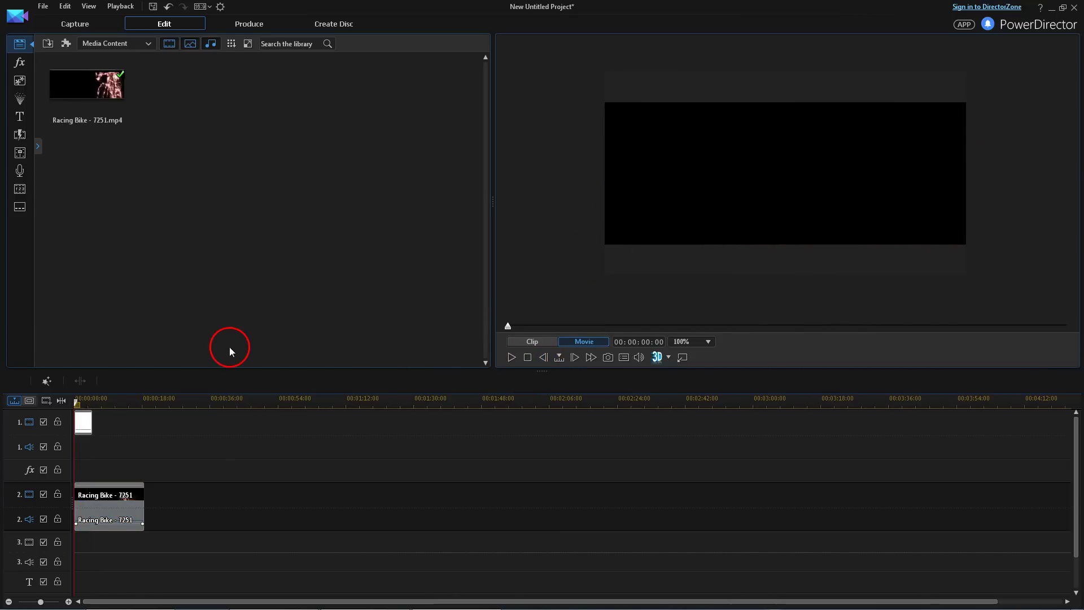
pyautogui.click(93, 419)
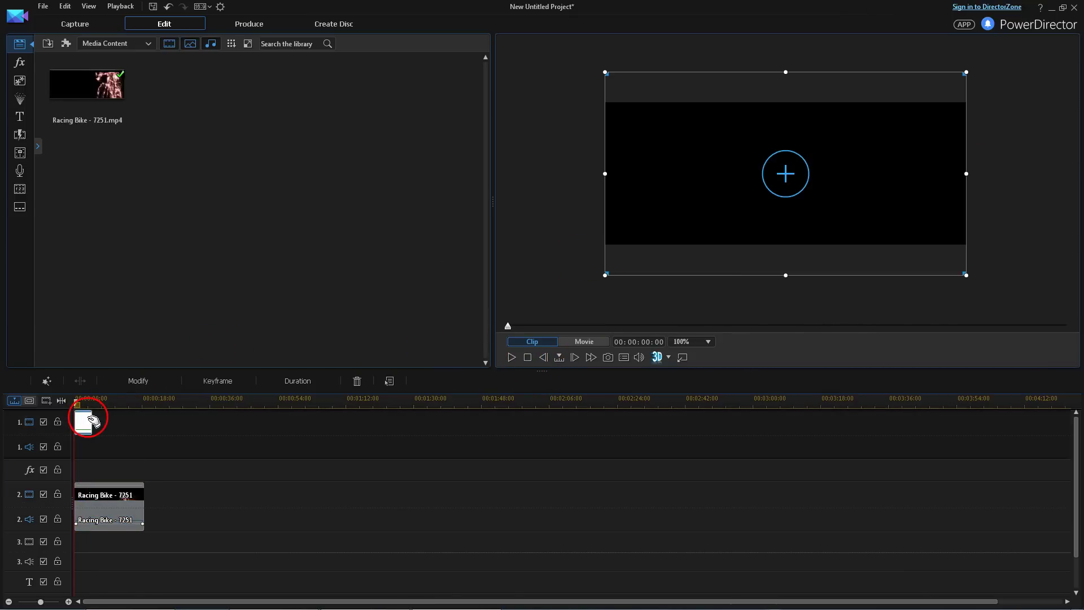
pyautogui.moveTo(93, 419)
pyautogui.mouseDown()
pyautogui.moveTo(148, 416)
pyautogui.moveTo(77, 402)
pyautogui.moveTo(126, 409)
pyautogui.mouseUp()
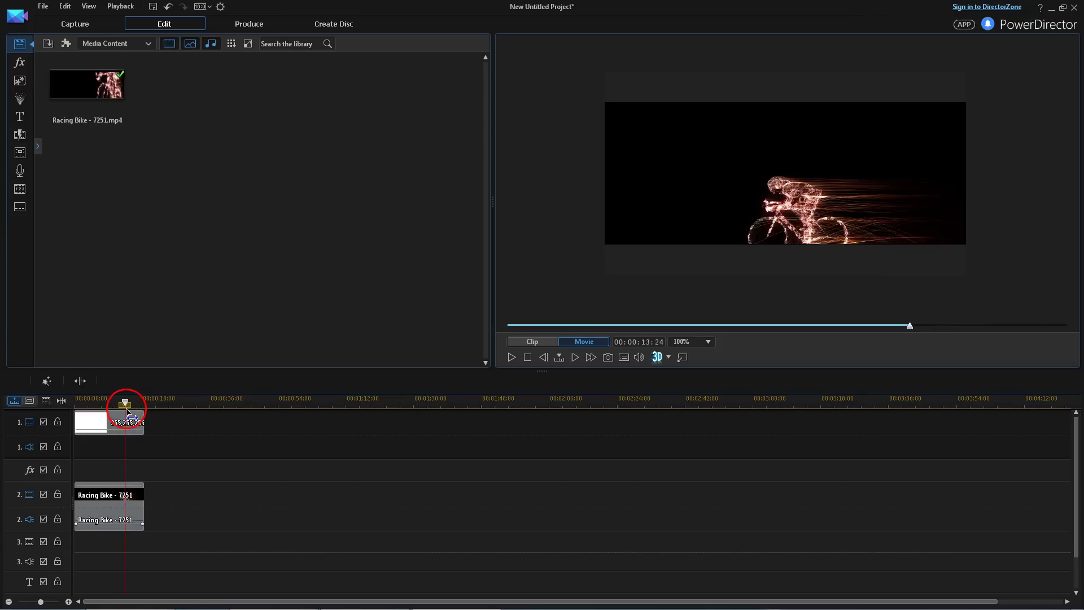
# Select the Racing Bike clip and try moving and resizing it in the preview.
pyautogui.click(105, 511)
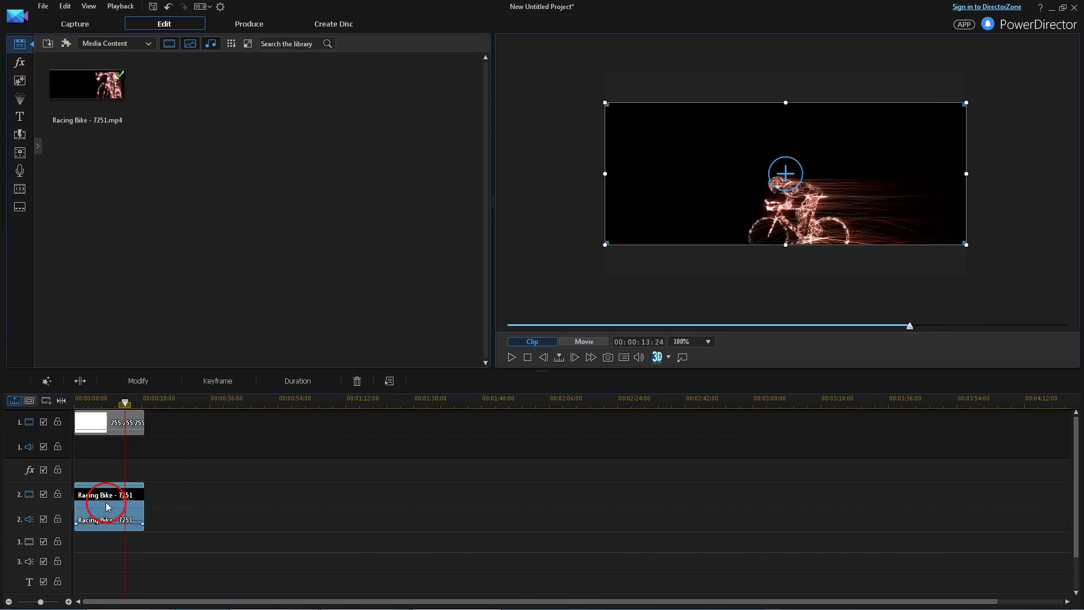
pyautogui.moveTo(686, 170)
pyautogui.mouseDown()
pyautogui.moveTo(775, 184)
pyautogui.moveTo(721, 174)
pyautogui.mouseUp()
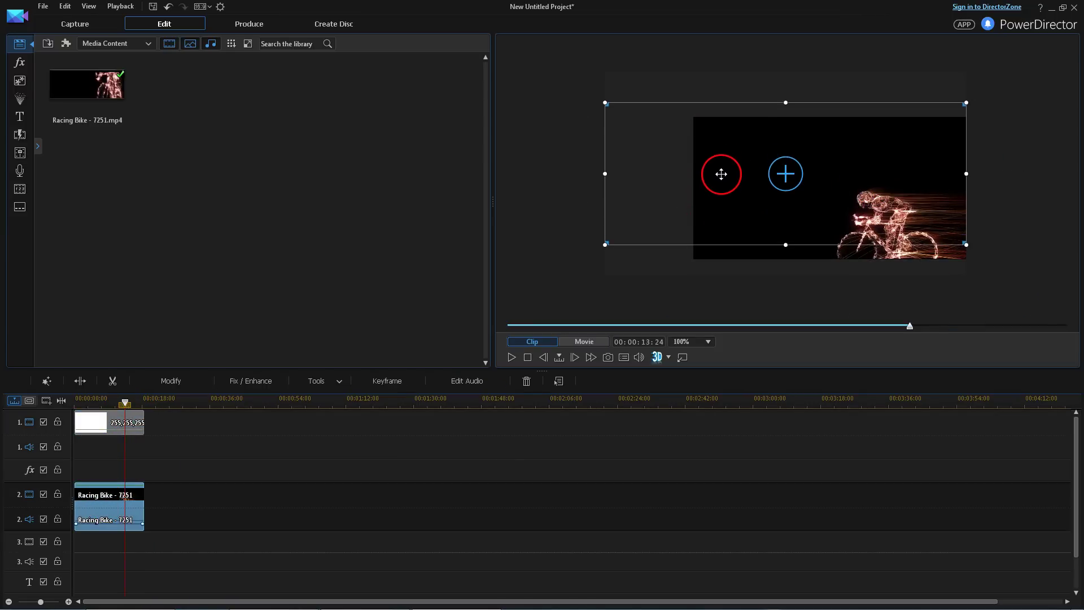
pyautogui.moveTo(602, 101)
pyautogui.mouseDown()
pyautogui.moveTo(704, 138)
pyautogui.moveTo(609, 121)
pyautogui.mouseUp()
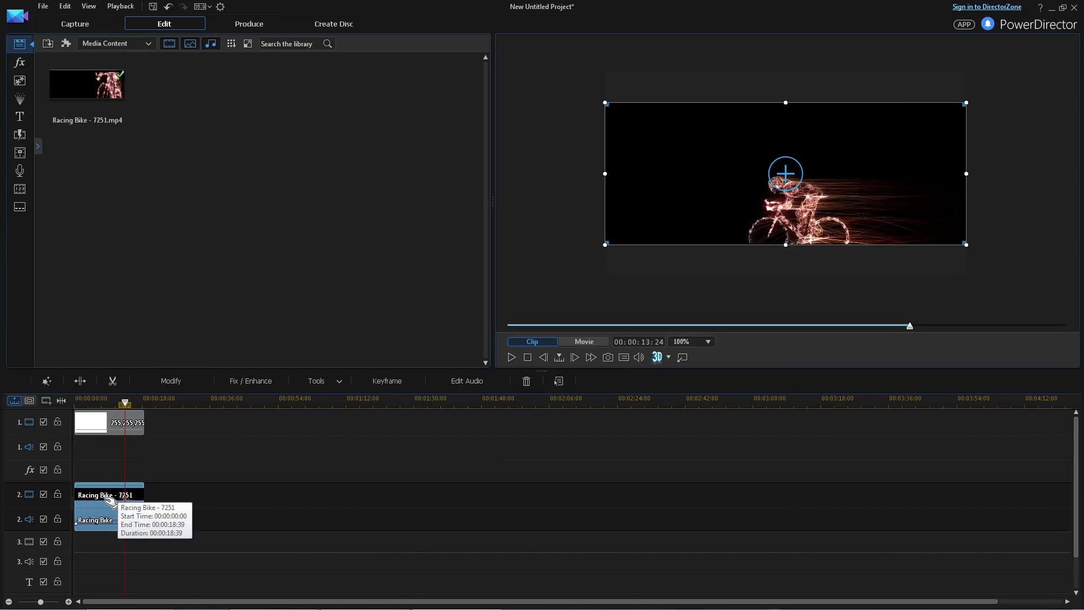
pyautogui.click(169, 385)
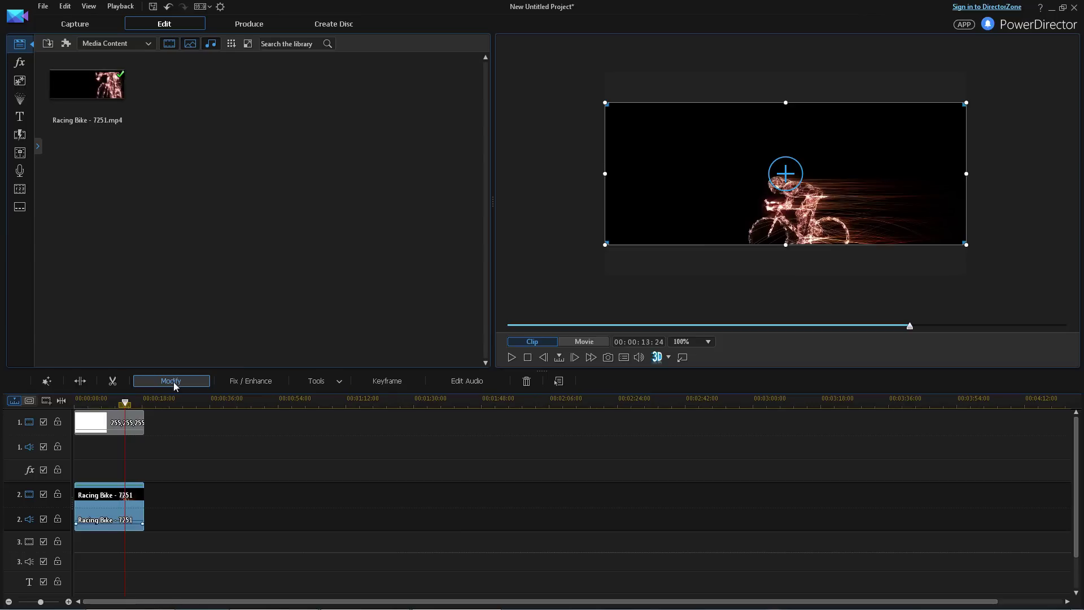
# Select the Racing Bike clip and open it in PiP Designer.
pyautogui.click(80, 423)
pyautogui.click(146, 427)
pyautogui.click(174, 380)
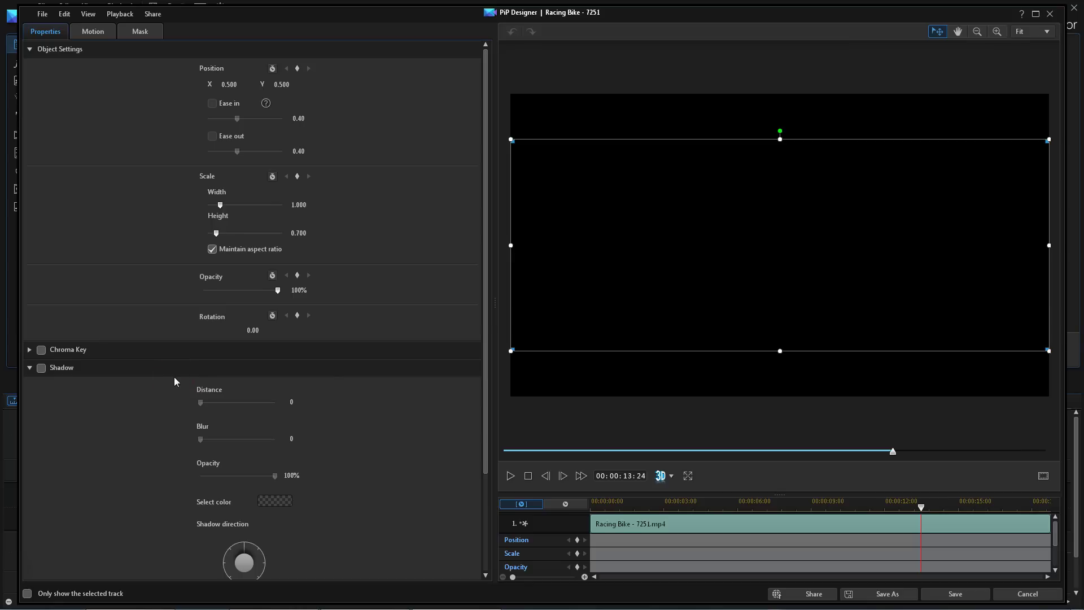
# Apply the BICIKLI mask to the clip, with mask width 0.700 and height 1.000.
pyautogui.click(140, 31)
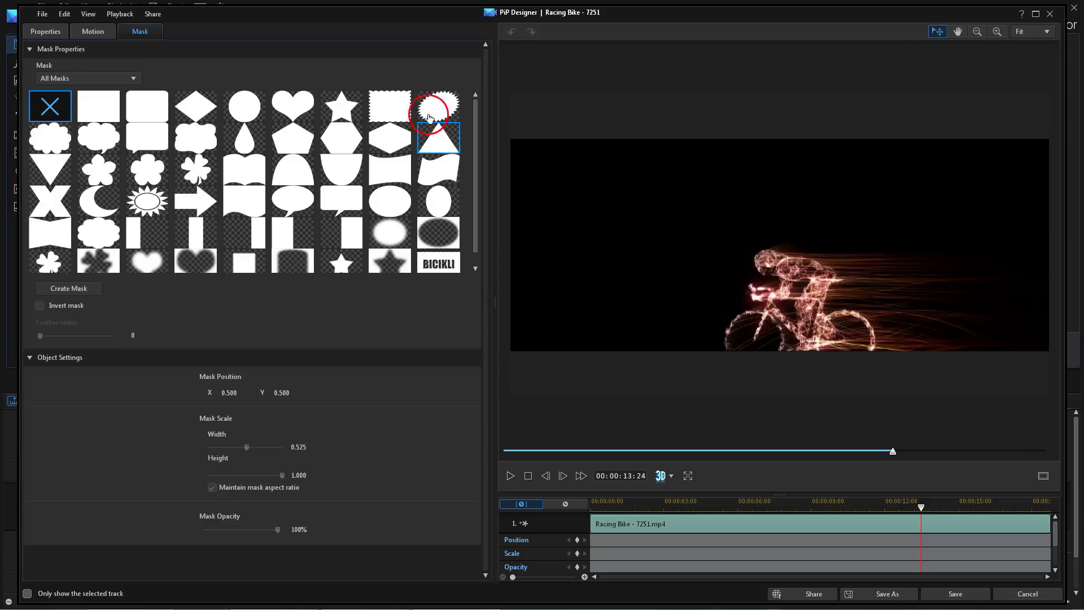
pyautogui.moveTo(476, 126); pyautogui.dragTo(482, 144)
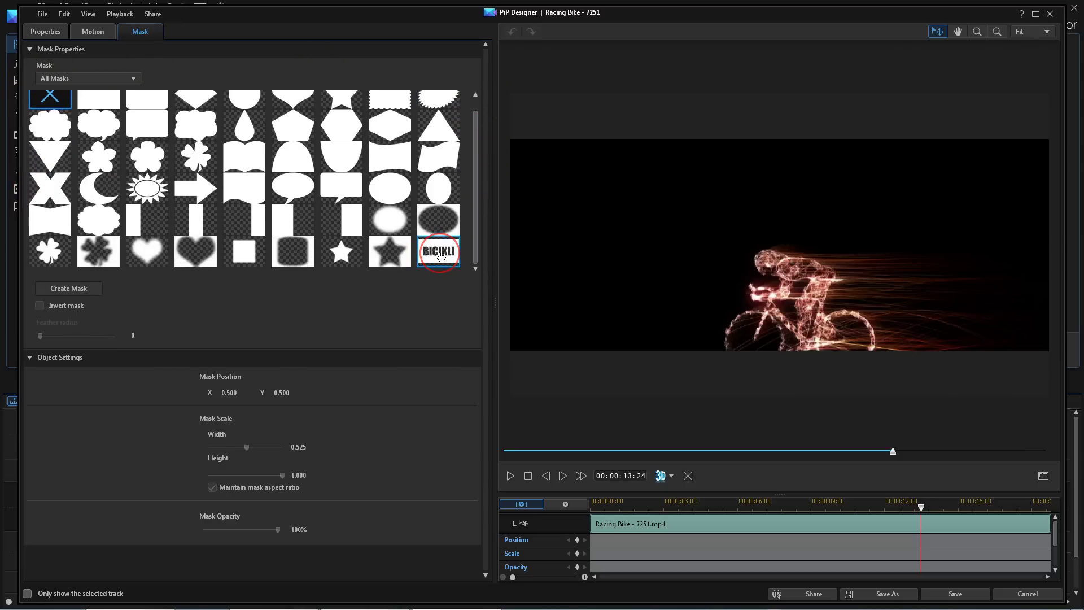
pyautogui.click(442, 258)
pyautogui.click(445, 262)
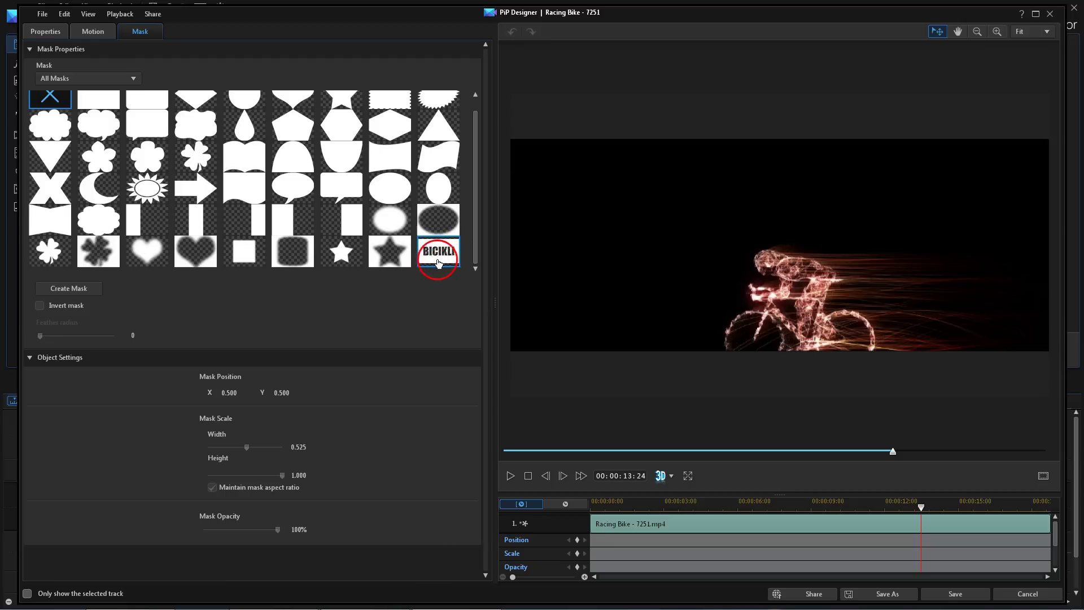
pyautogui.click(434, 252)
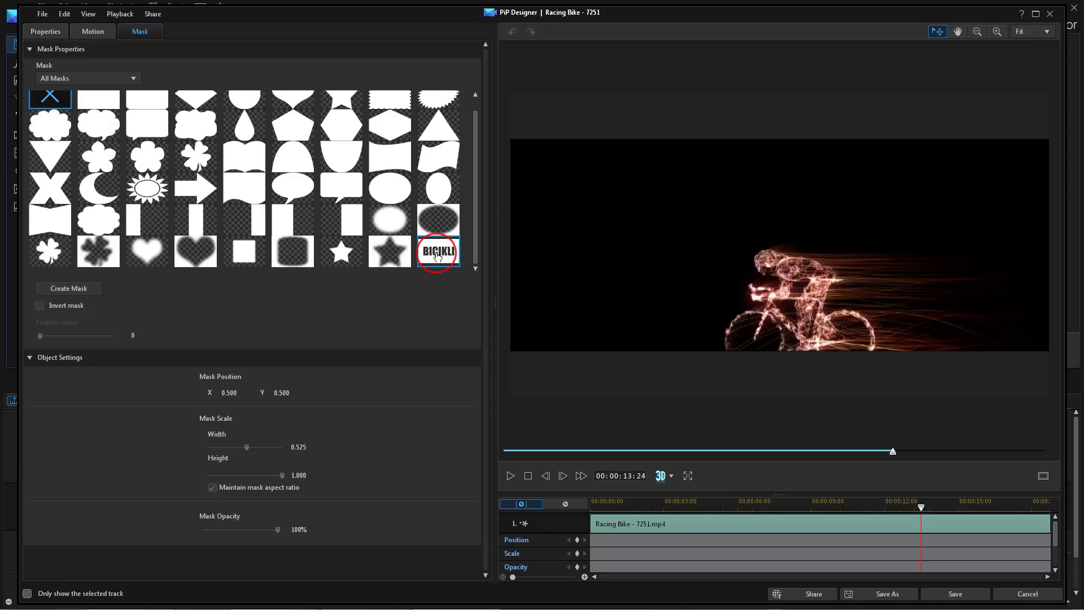
pyautogui.click(438, 257)
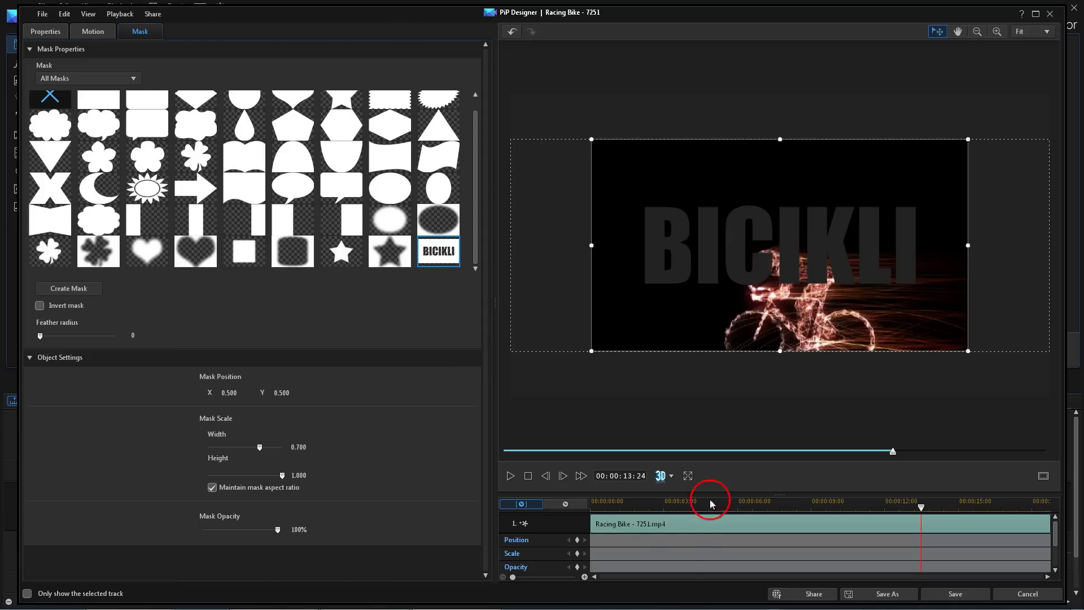
# Play the BICIKLI-masked preview, stop back at 00:00:00, and leave the mask uninverted.
pyautogui.click(510, 475)
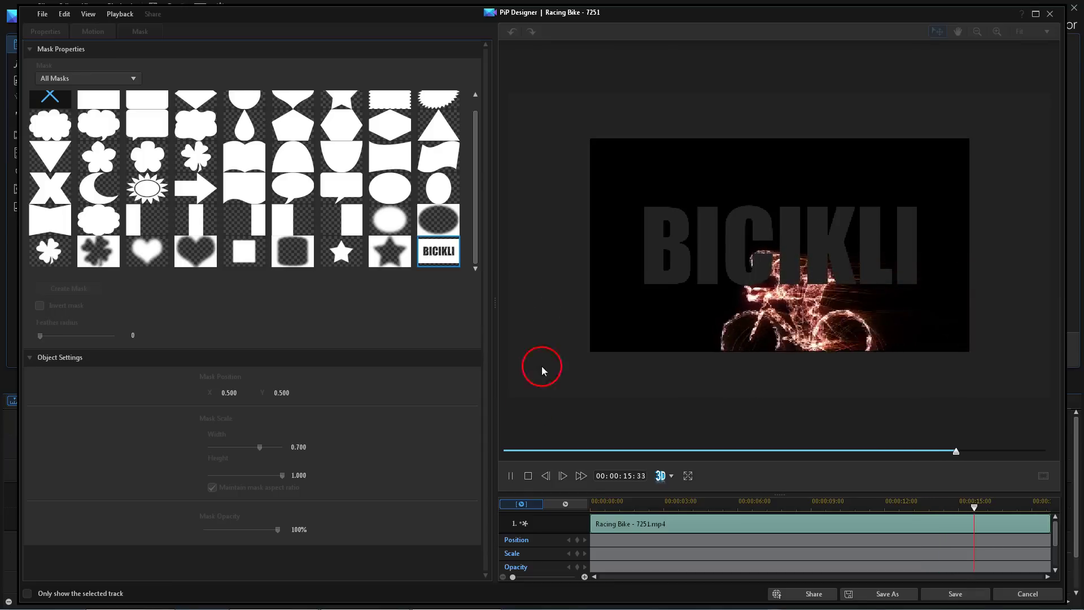
pyautogui.click(527, 477)
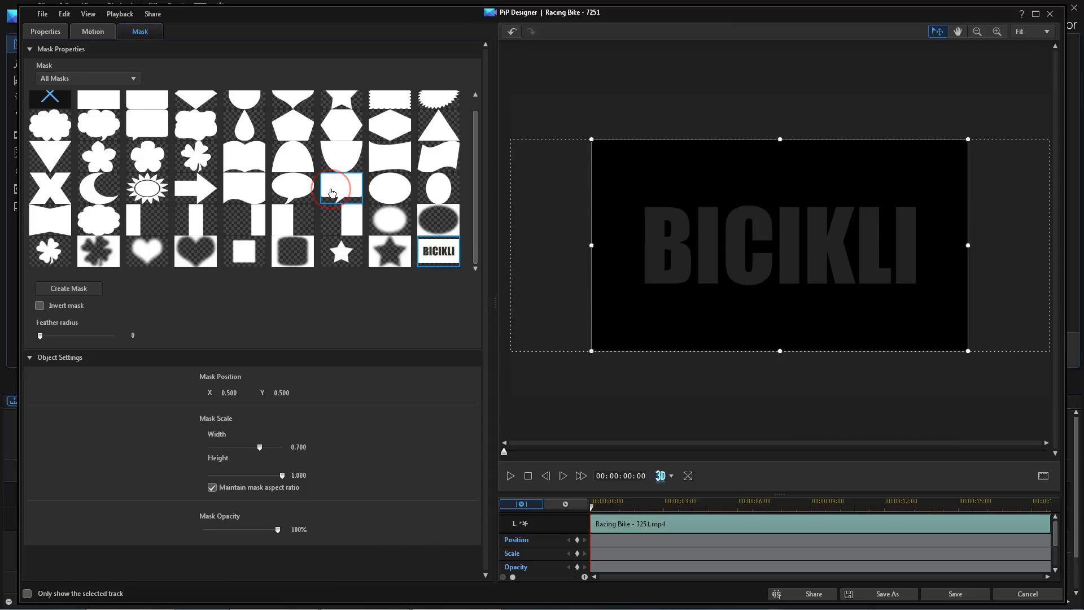
pyautogui.click(40, 305)
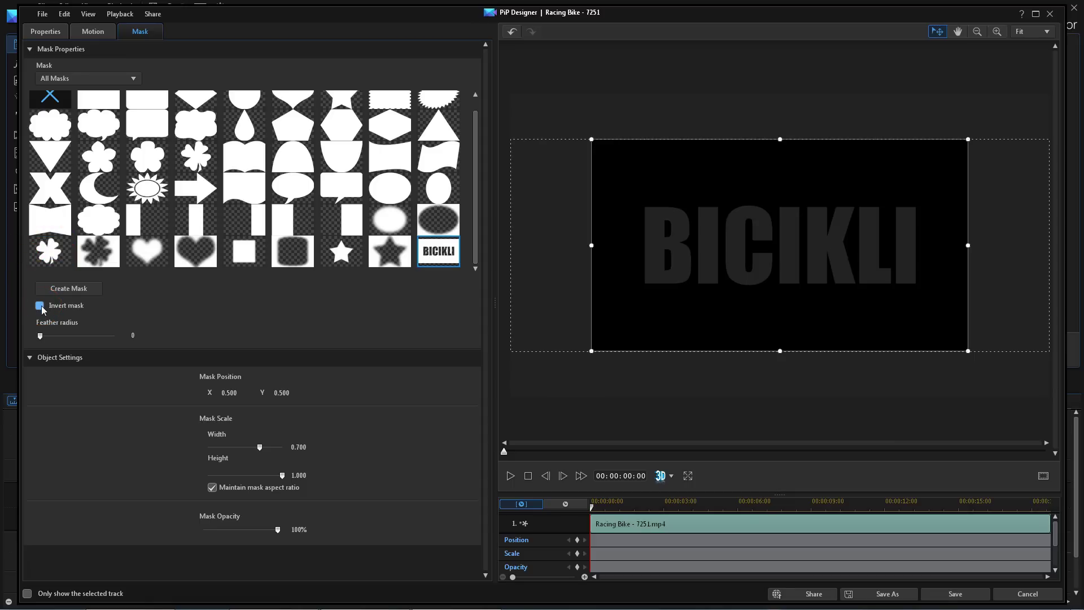
pyautogui.click(66, 290)
# Add text.jpg as a custom BICIKLI mask and apply it to the clip.
pyautogui.click(70, 289)
pyautogui.click(654, 303)
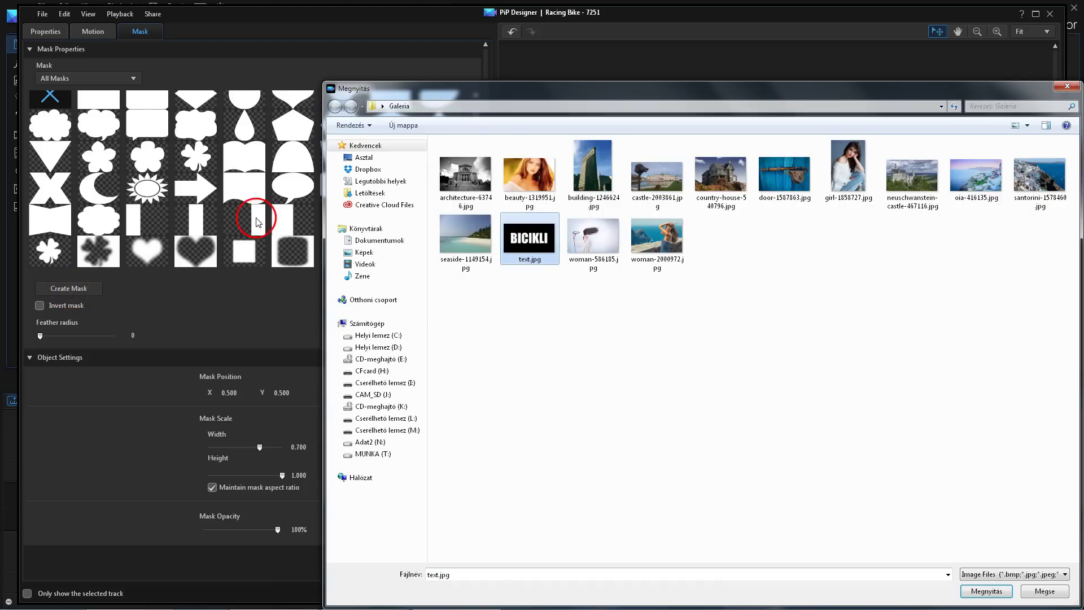
pyautogui.click(987, 593)
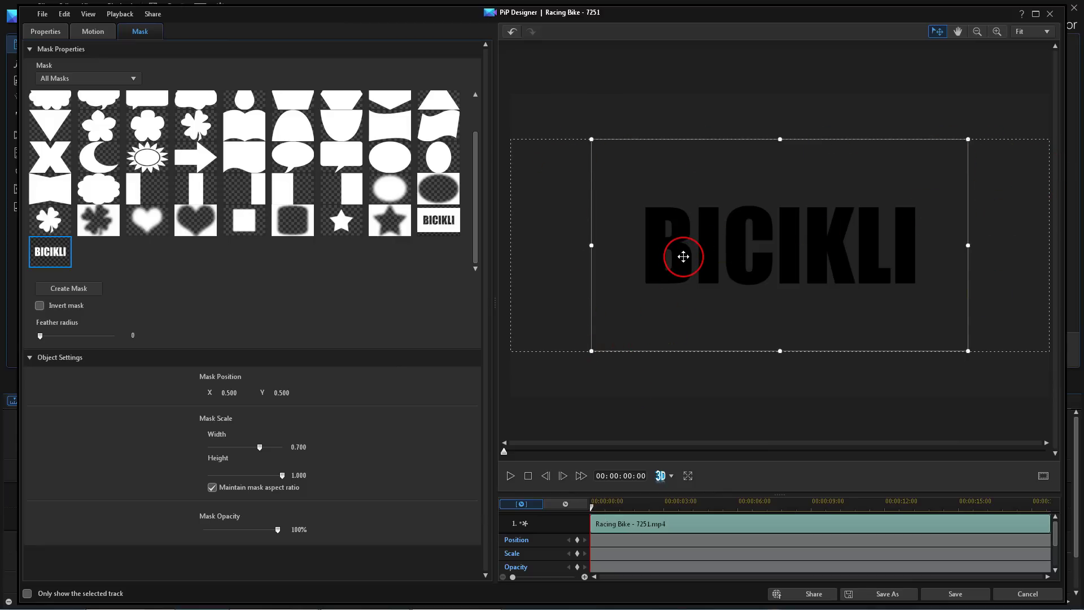
# Preview the clip through the text.jpg mask, adjust the mask box, then save the PiP settings.
pyautogui.click(567, 437)
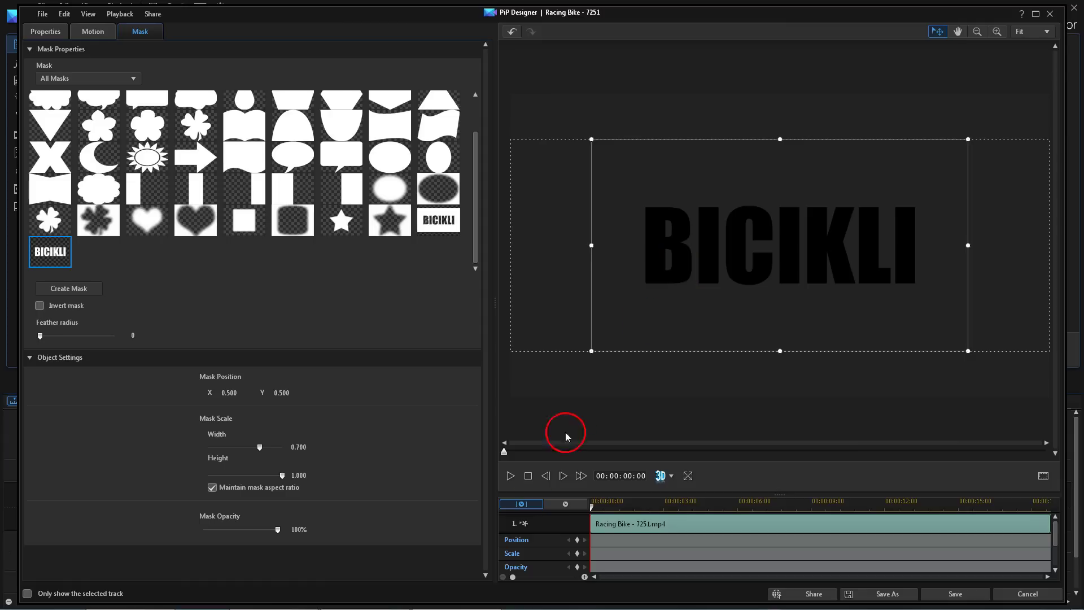
pyautogui.click(509, 476)
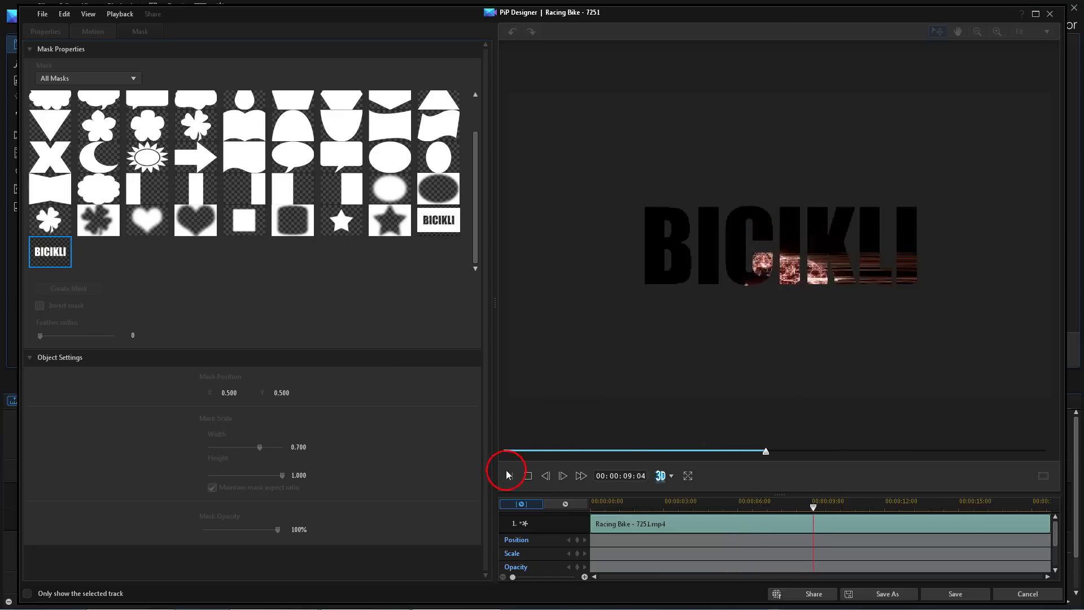
pyautogui.click(981, 247)
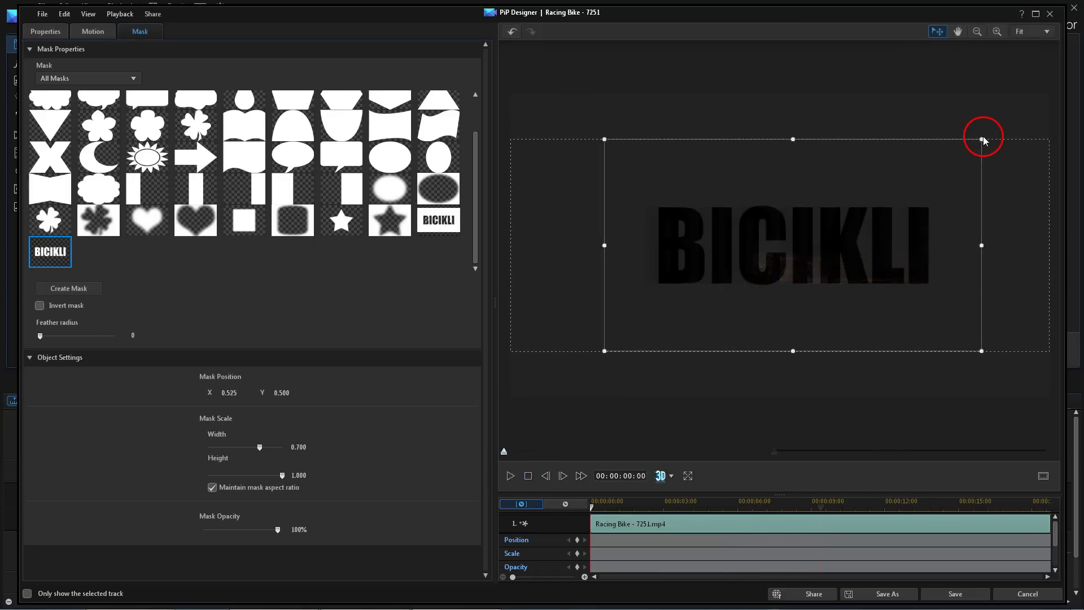
pyautogui.moveTo(965, 160); pyautogui.dragTo(980, 166)
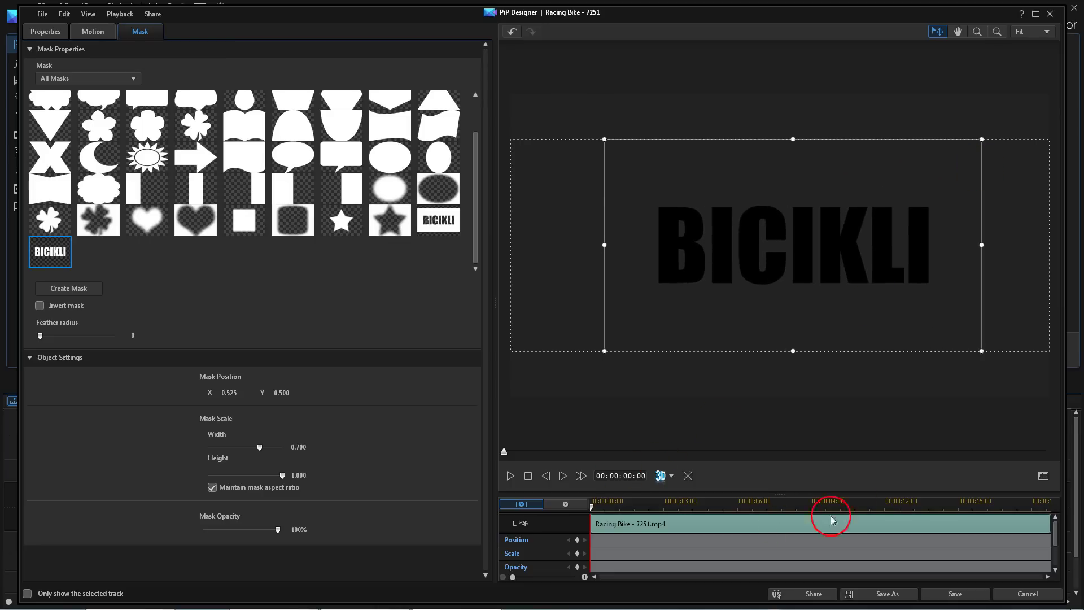
pyautogui.click(951, 591)
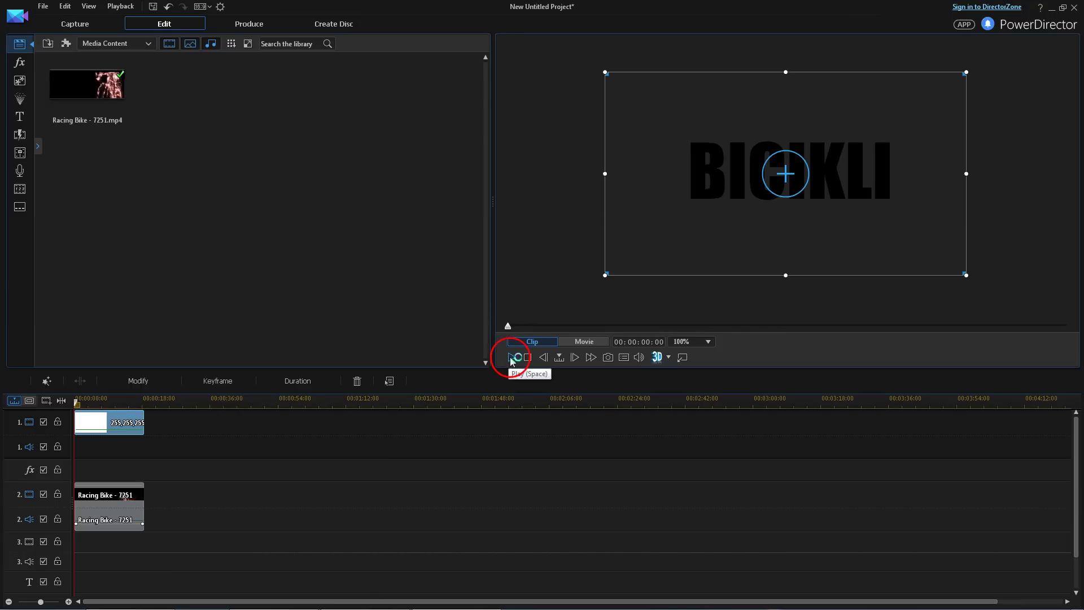
pyautogui.click(512, 357)
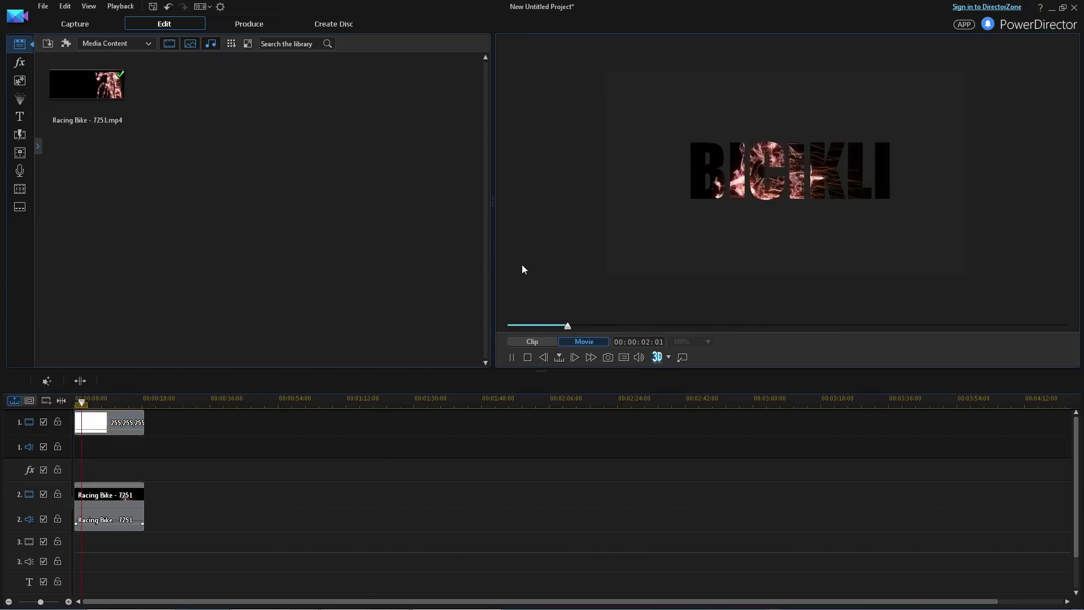